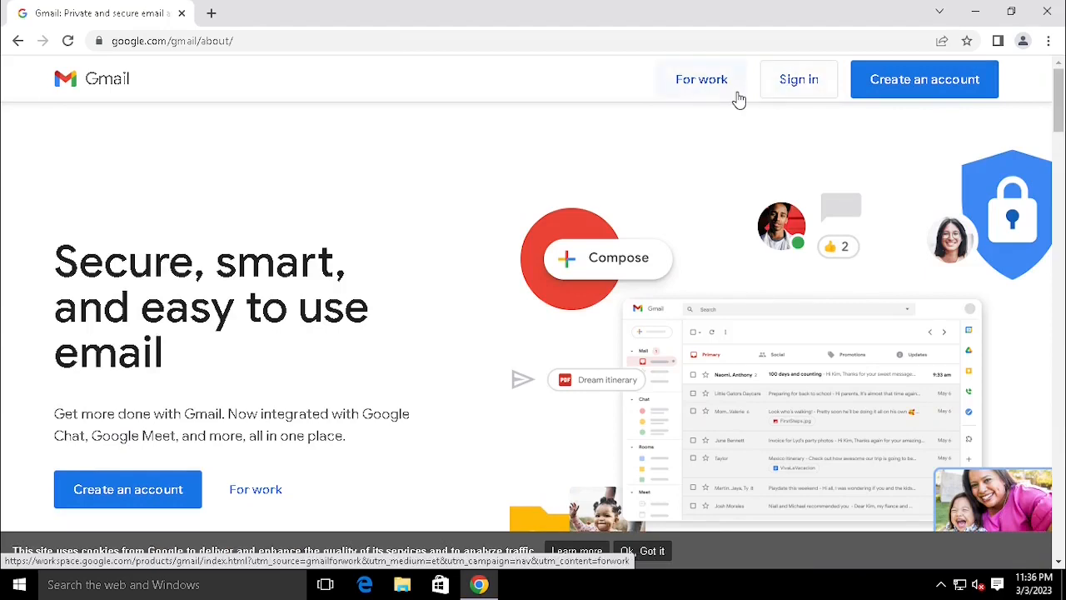
- Enter the first and last name and an available username, adding 22 after the taken-name error
left_click(929, 98)
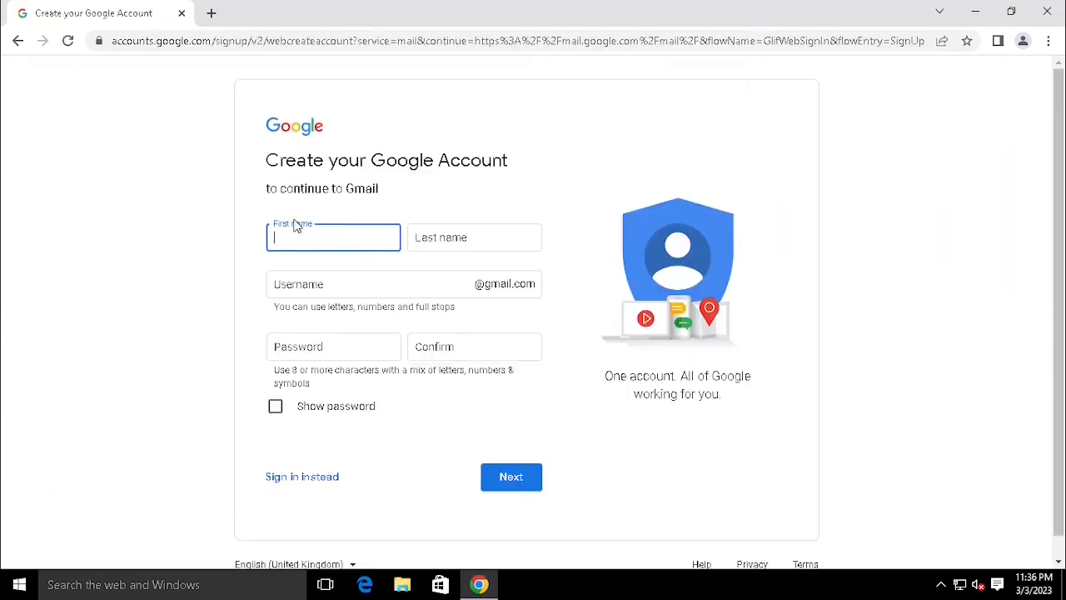
key("Tab")
type("T")
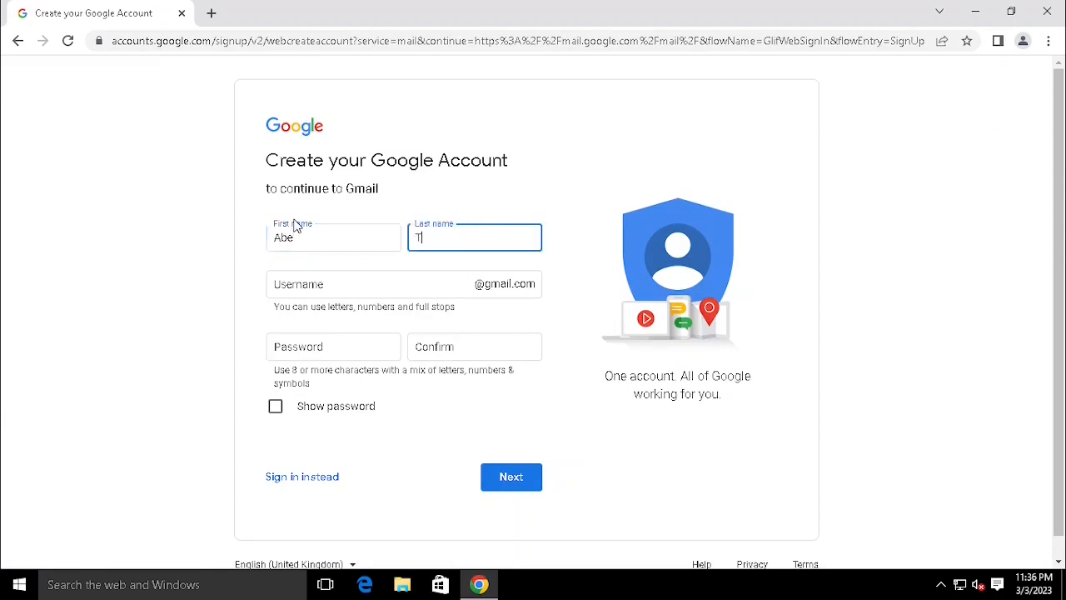
type("he Techie")
key("Tab")
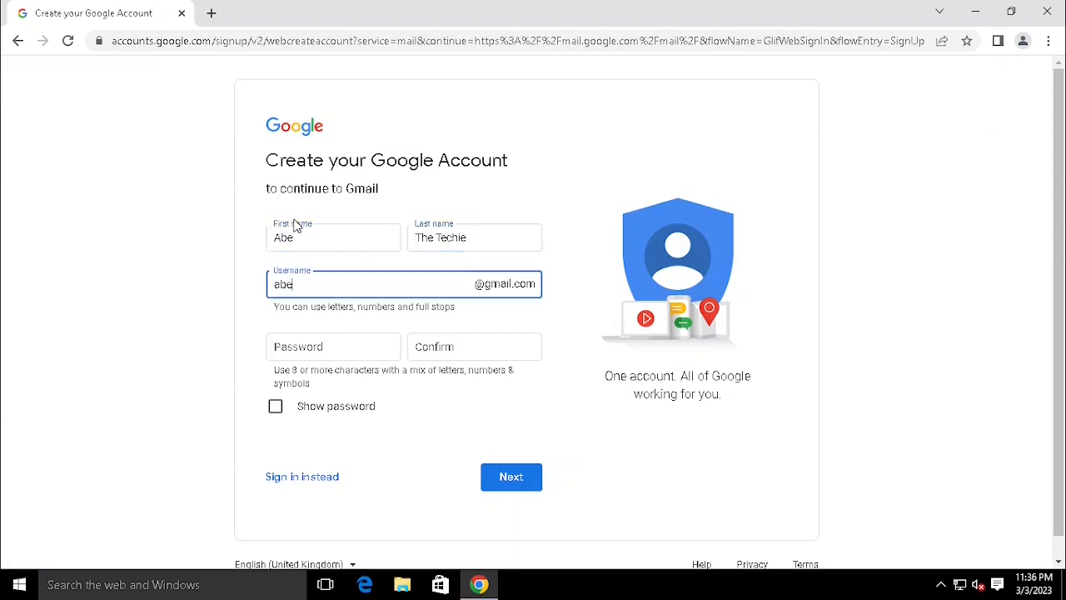
left_click(291, 350)
left_click(375, 275)
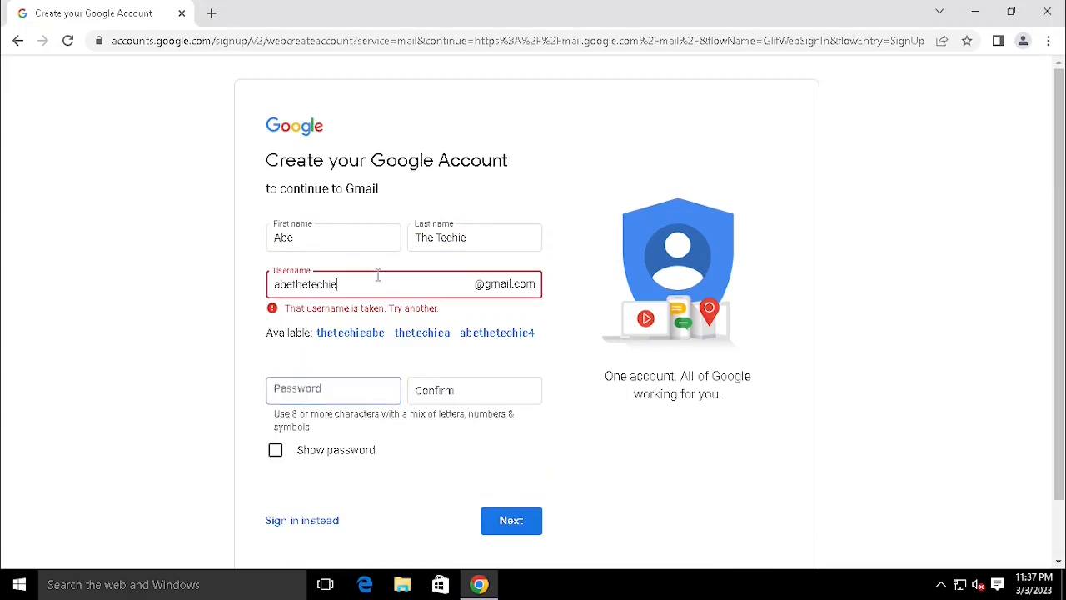
left_click(215, 349)
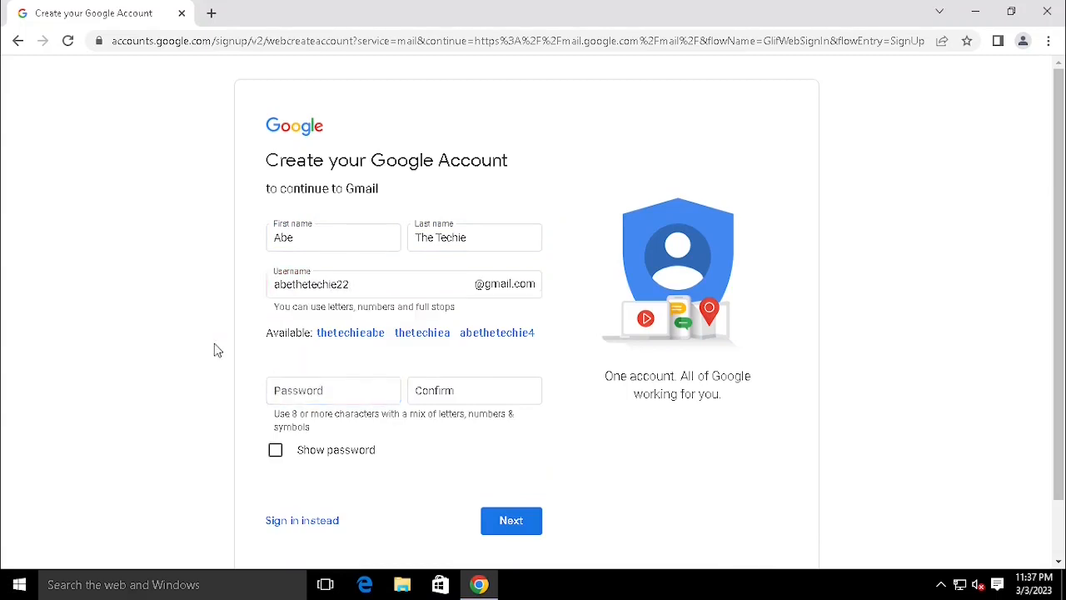
- Enter the account password and its matching confirmation
left_click(324, 385)
type("•••")
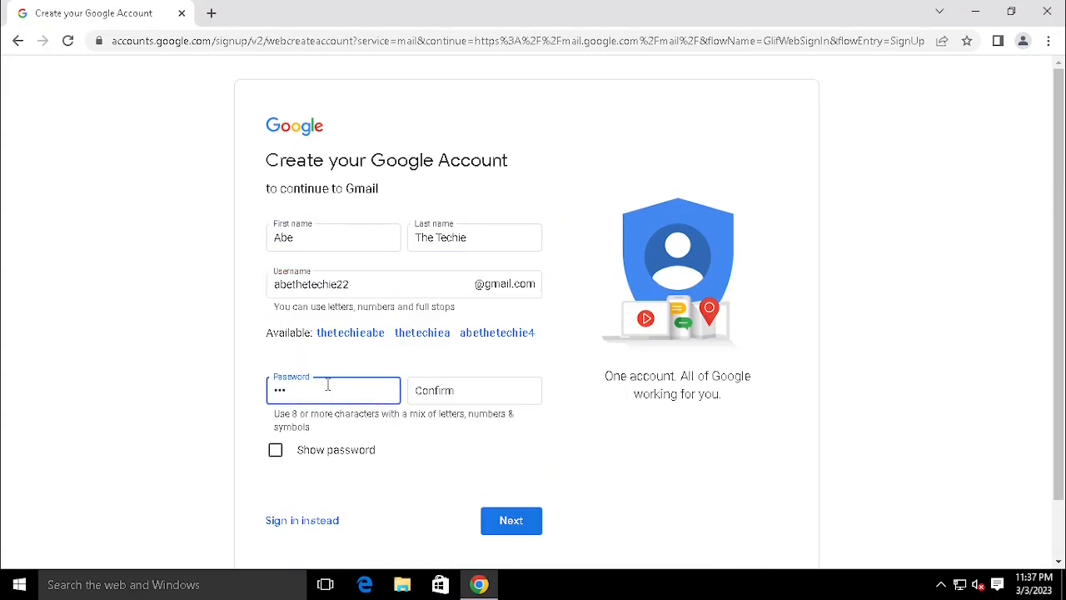
type("••")
key("ctrl+a")
type("•••")
key("Tab")
type("•")
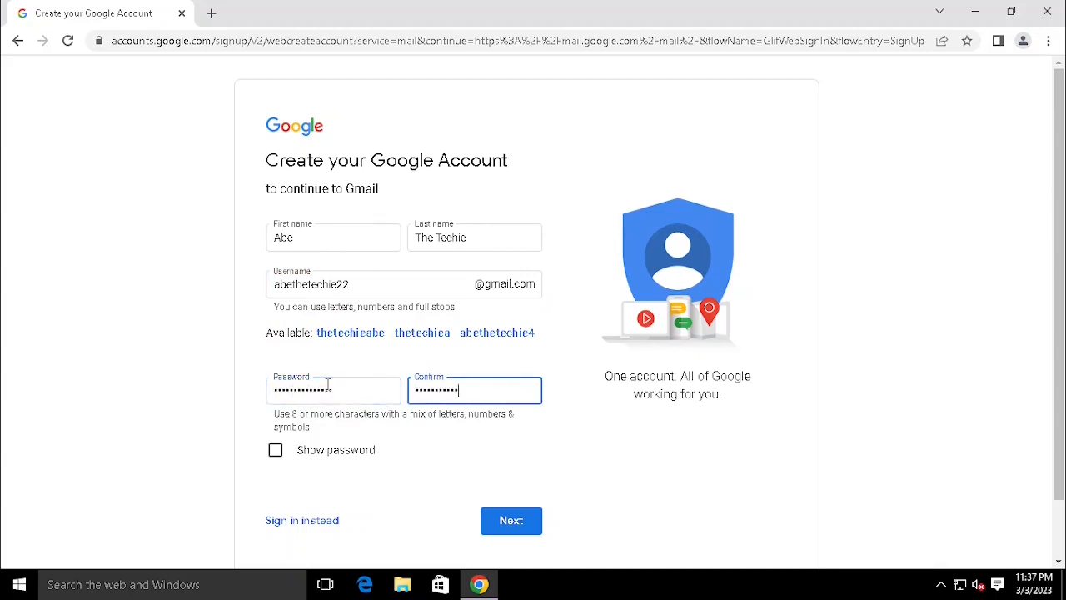
scroll(329, 384, "down", 1)
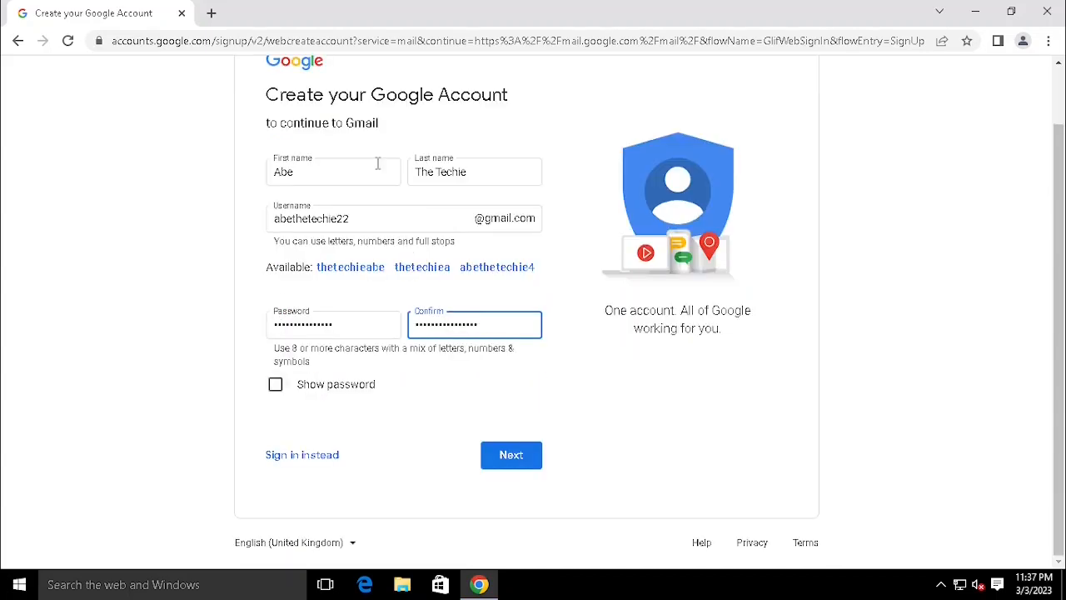
- Verify the phone number with the SMS verification code
left_click(511, 453)
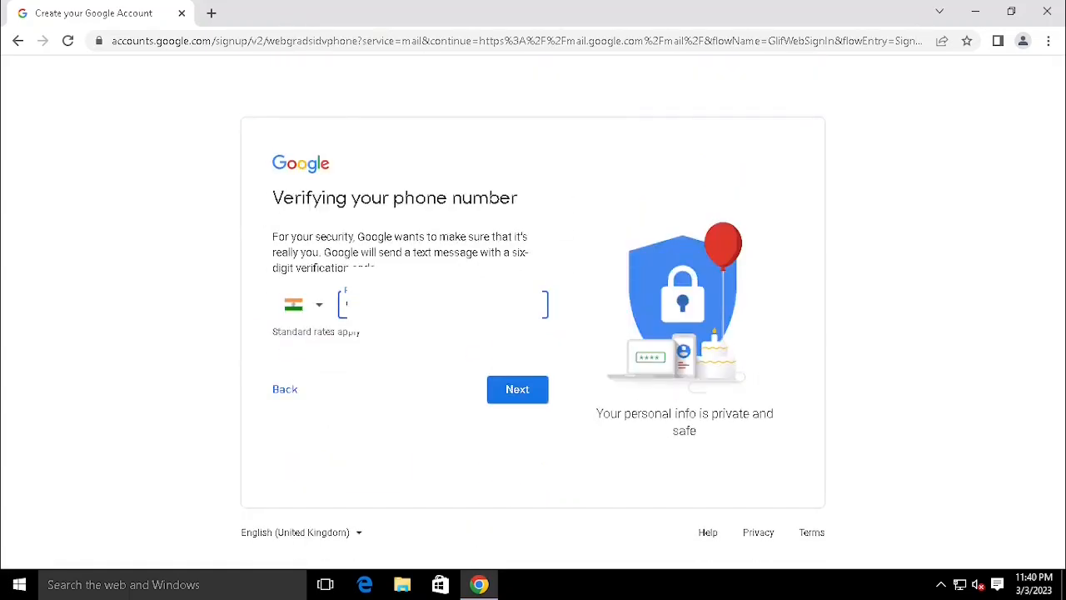
left_click(525, 398)
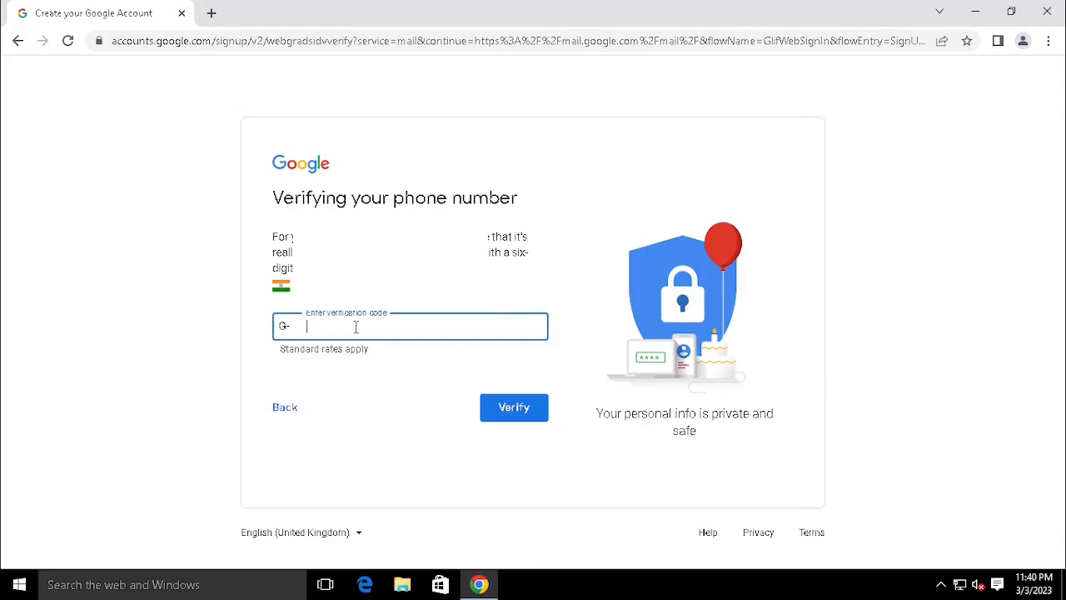
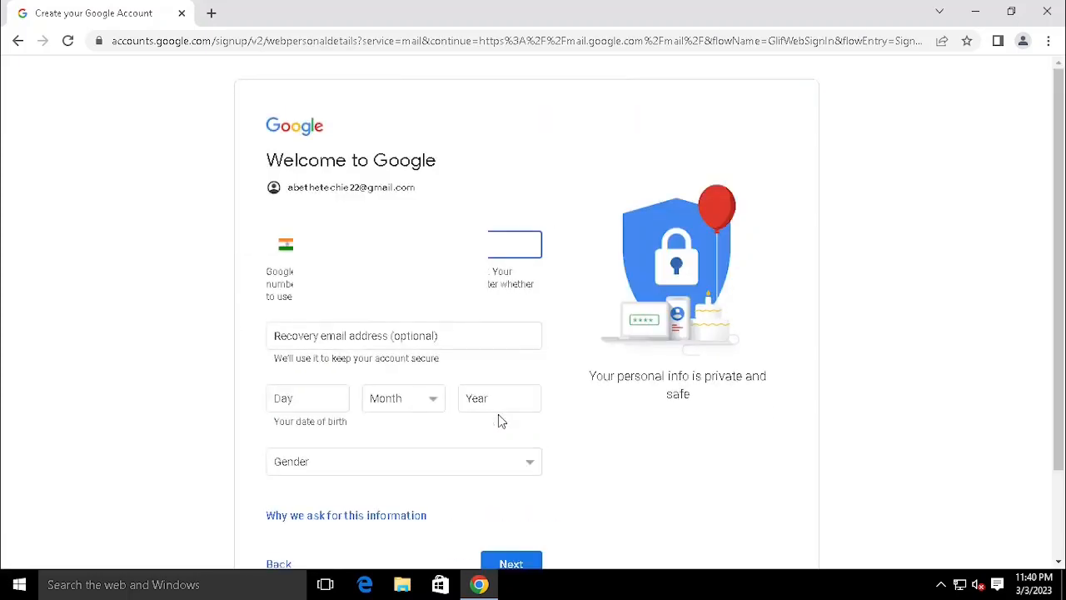
left_click(379, 333)
left_click(319, 397)
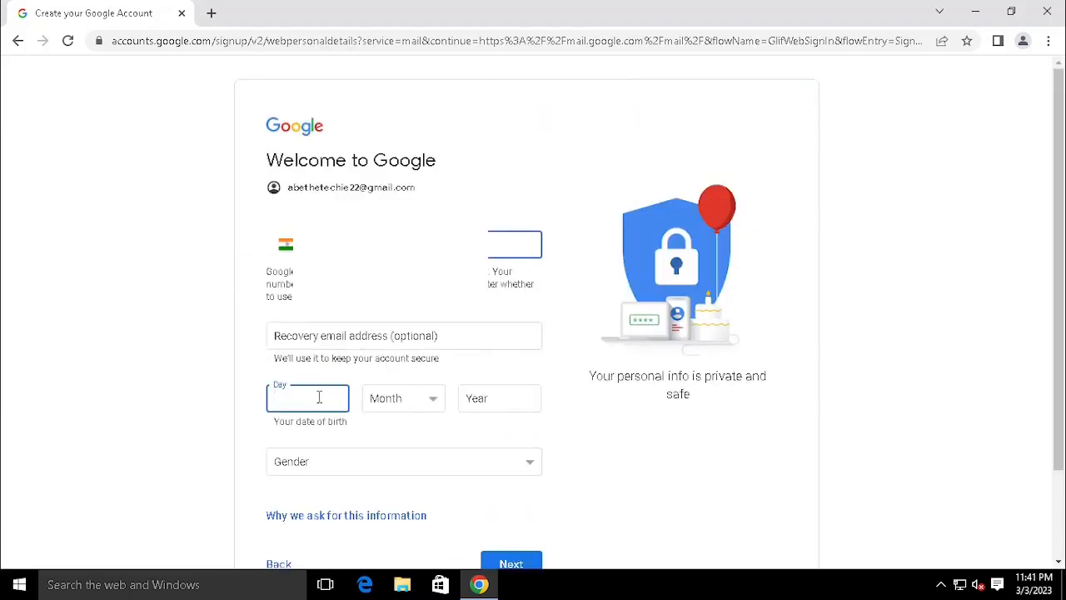
type("03")
key("Tab")
left_click(423, 395)
left_click(400, 263)
left_click(476, 398)
type("1988")
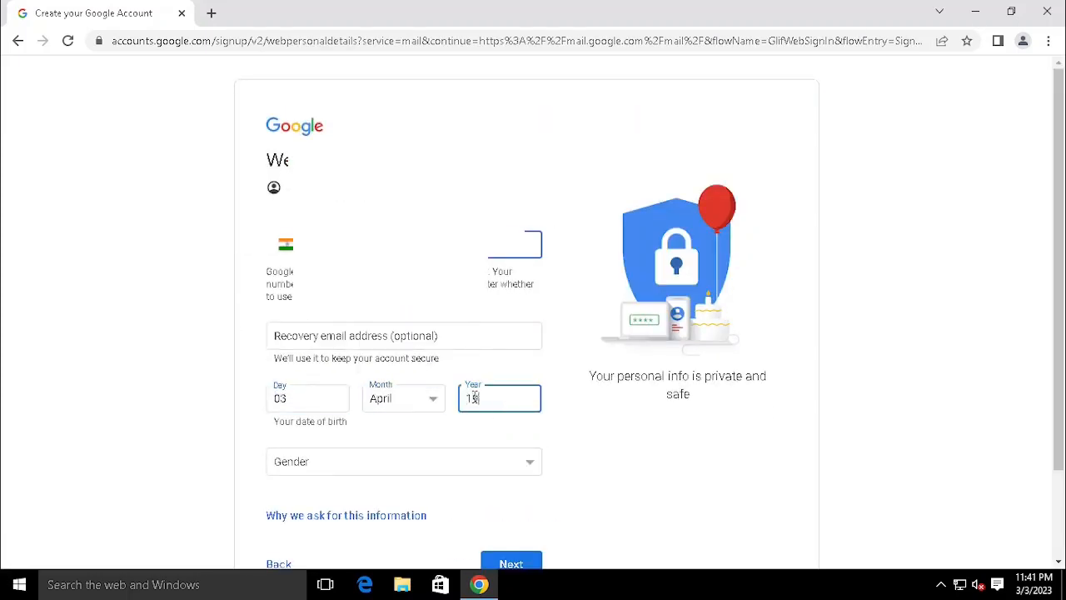
key("Tab")
key("m")
scroll(612, 473, "down", 1)
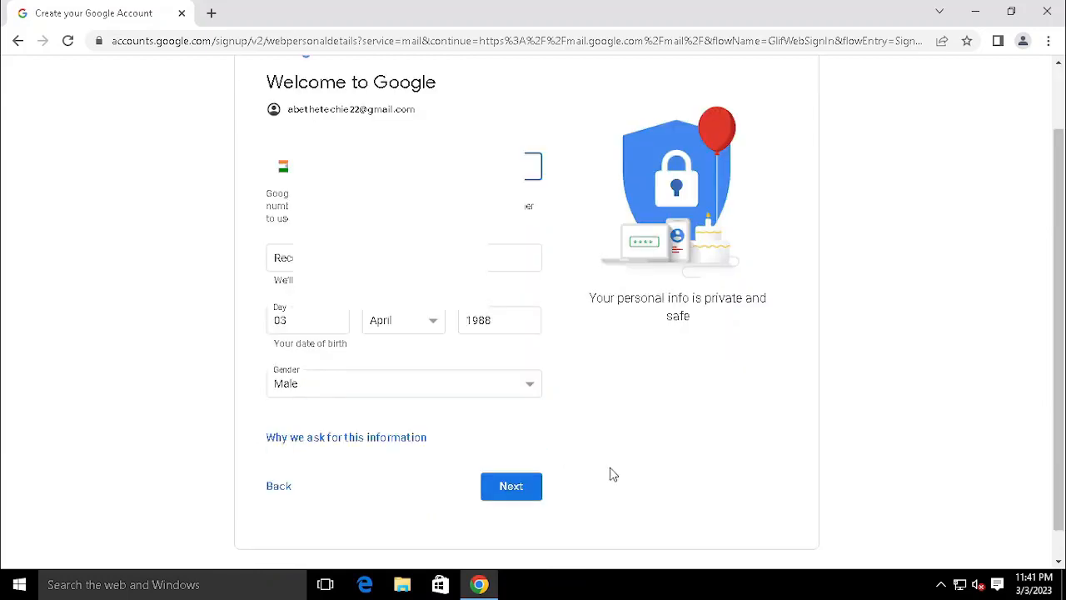
left_click(528, 492)
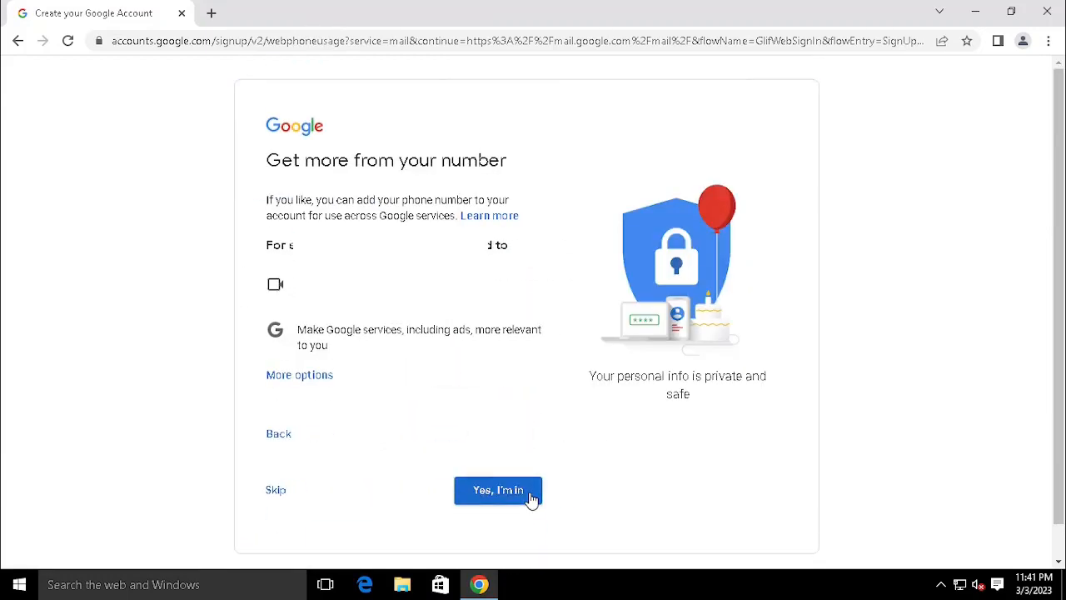
- Allow phone-number use across services and agree to the Privacy and Terms
left_click(531, 496)
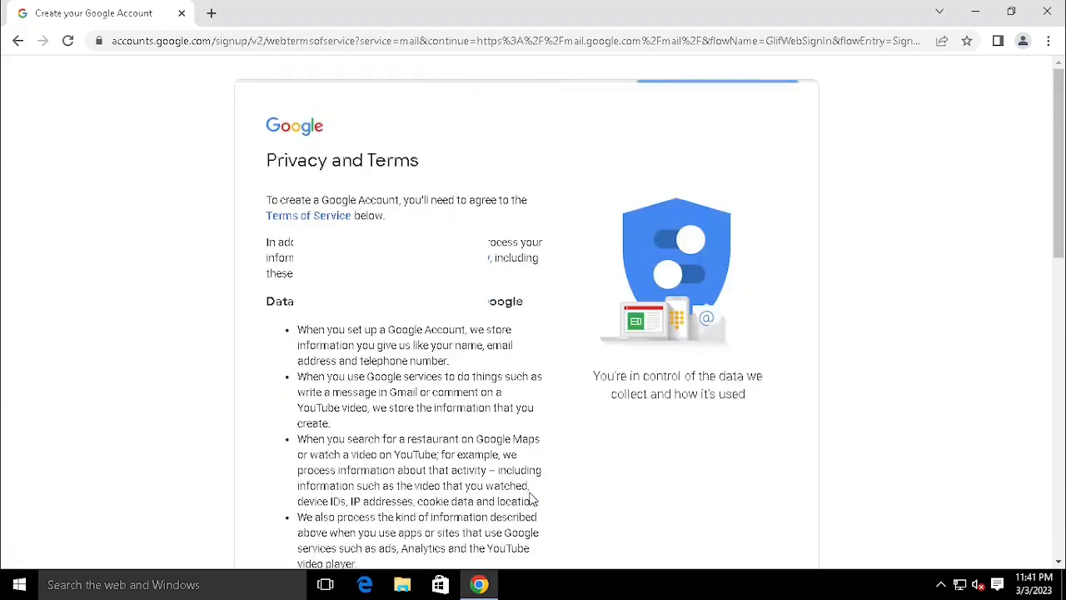
scroll(531, 498, "down", 10)
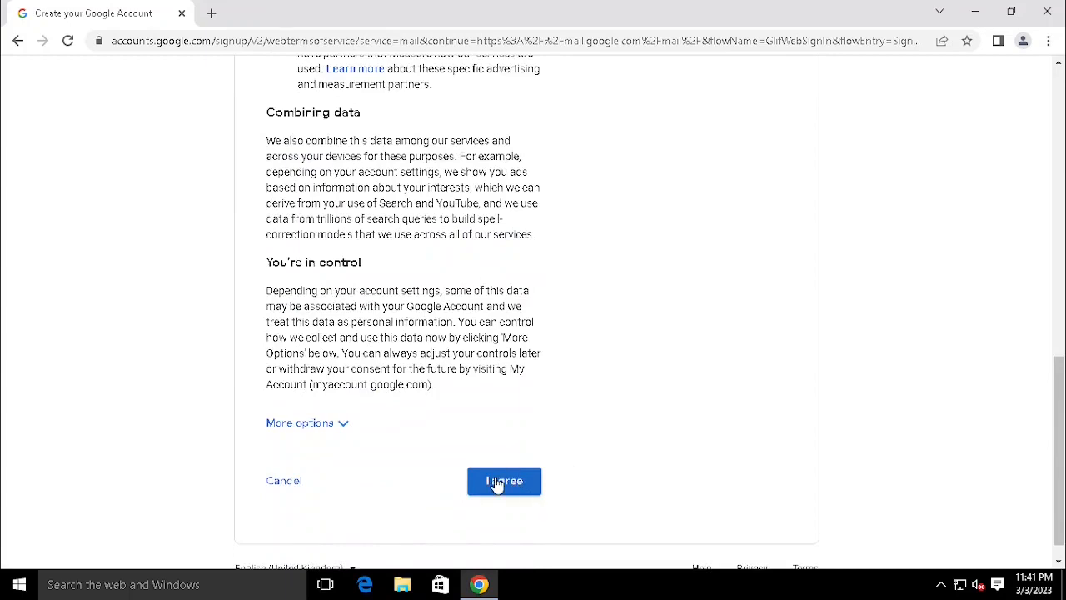
left_click(496, 483)
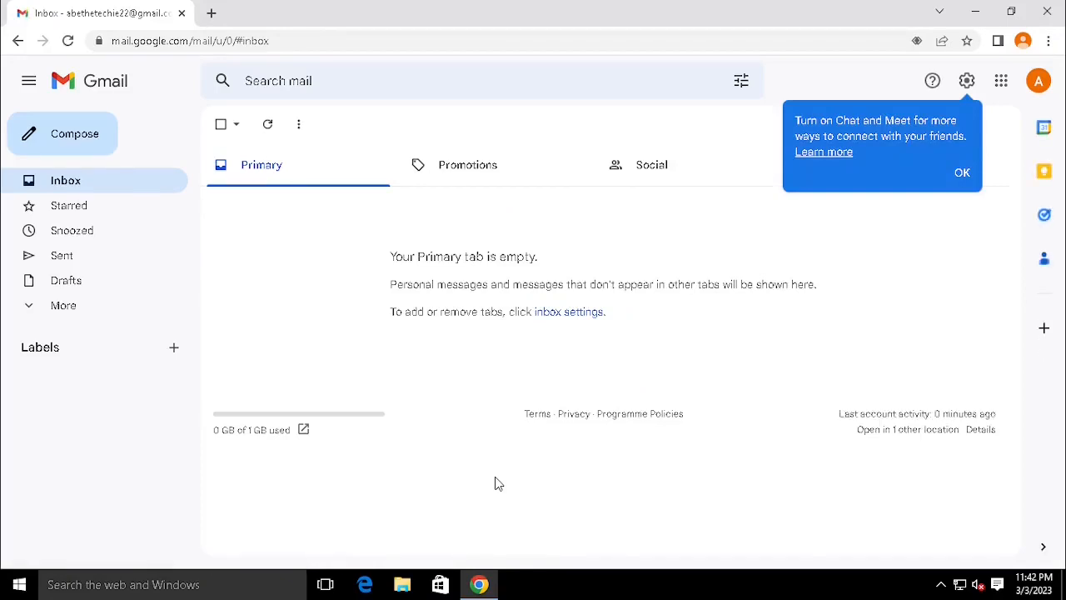
- Dismiss the Chat and Meet suggestion and close the Google apps list
left_click(962, 172)
left_click(1001, 80)
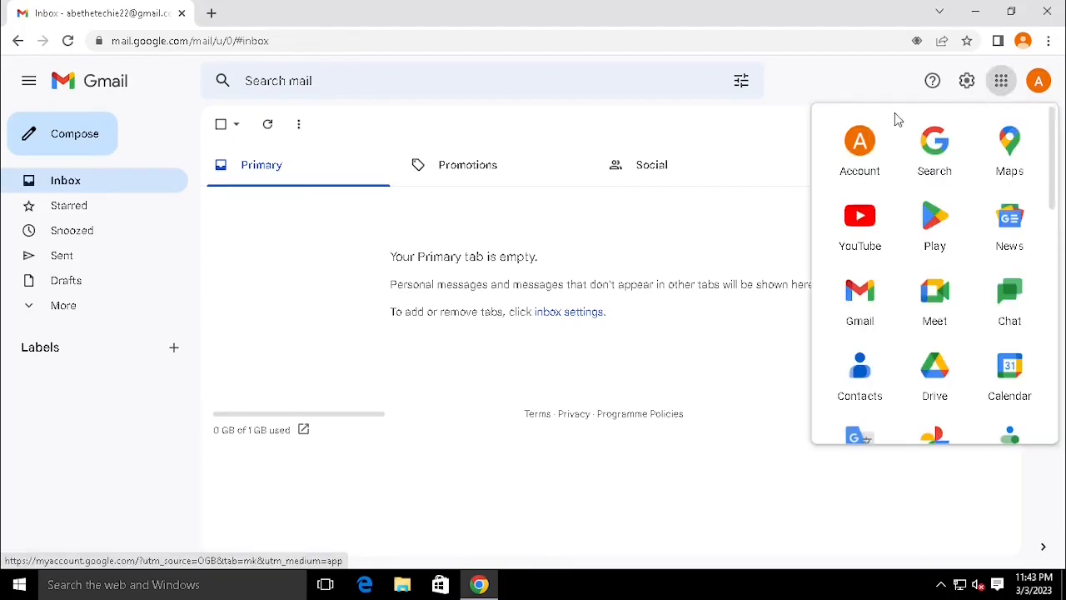
left_click(688, 133)
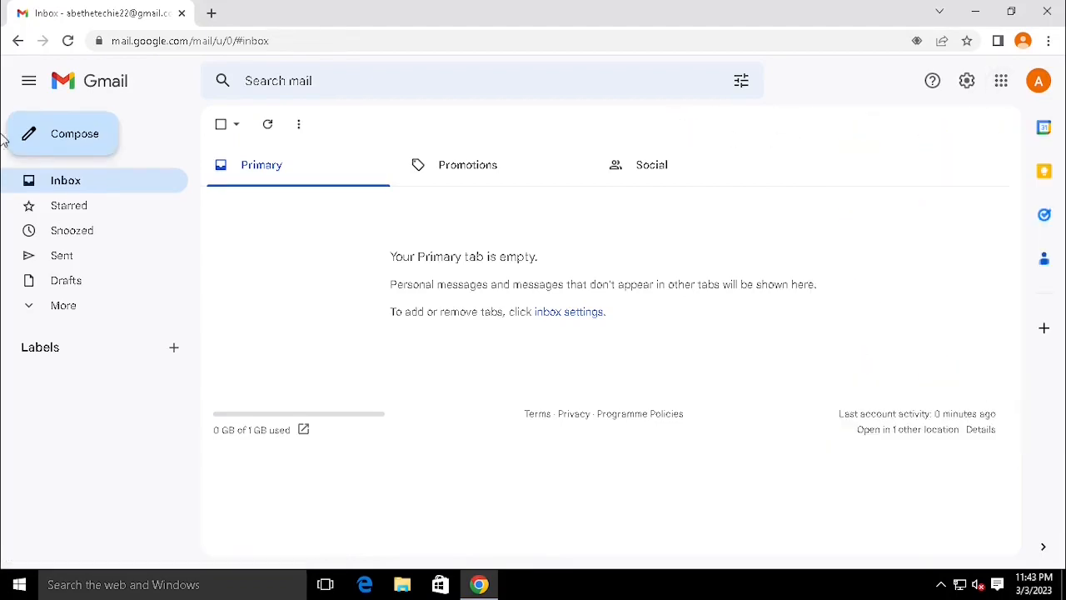
- Draft a new message to the test address with subject 'Test' and body 'Test EMail'
left_click(82, 138)
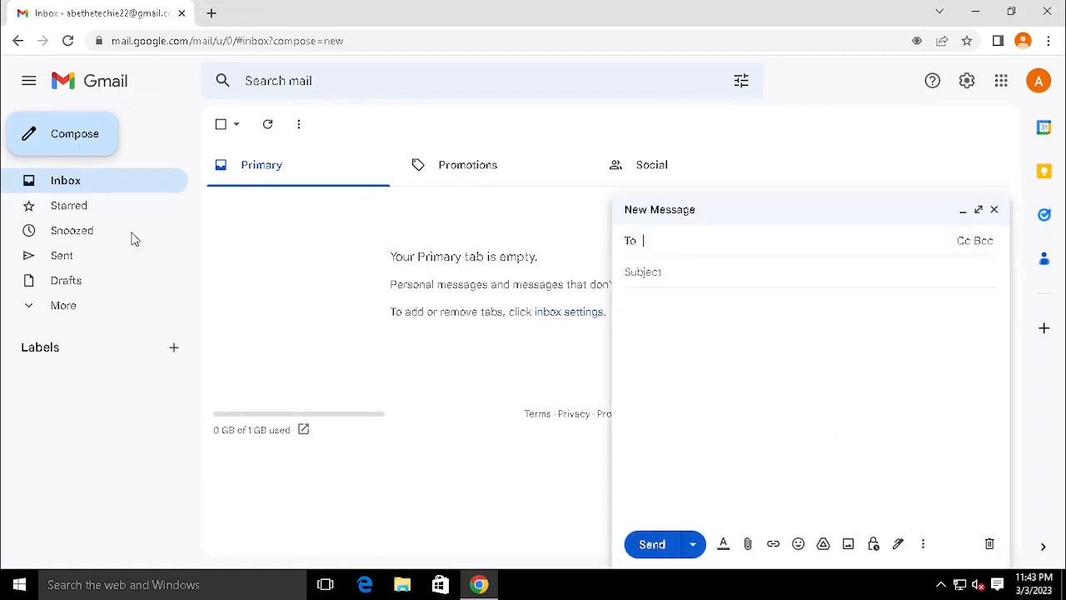
left_click(671, 310)
left_click(674, 246)
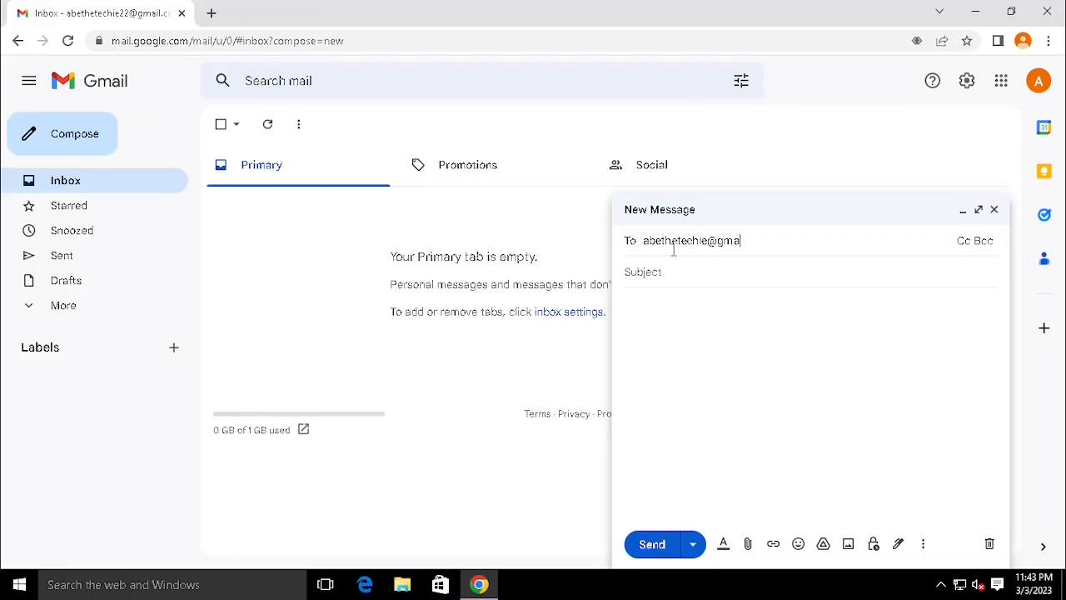
type(".co")
key("Return")
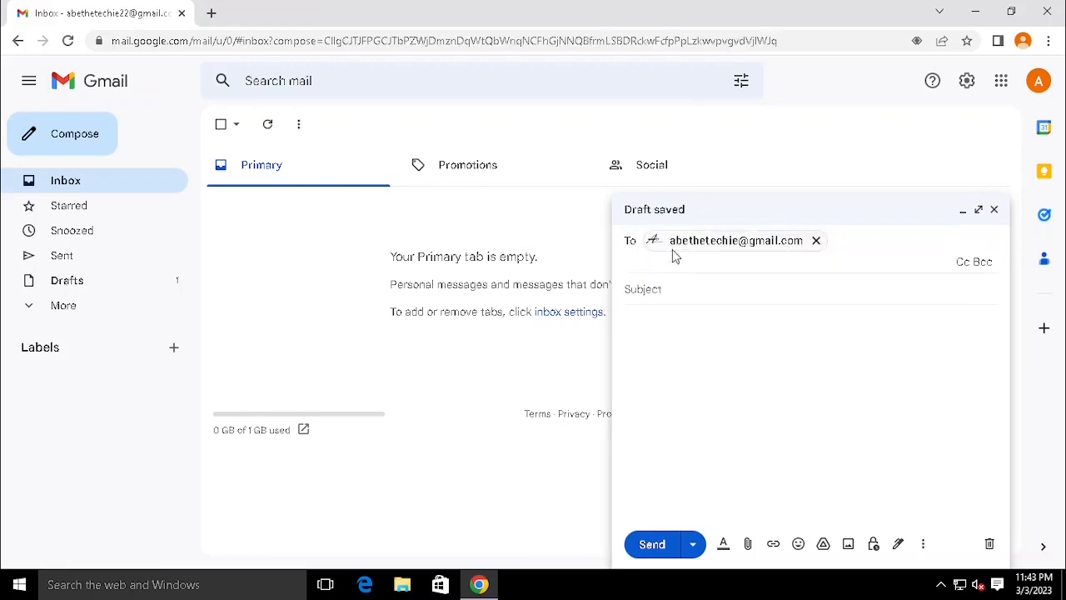
left_click(675, 285)
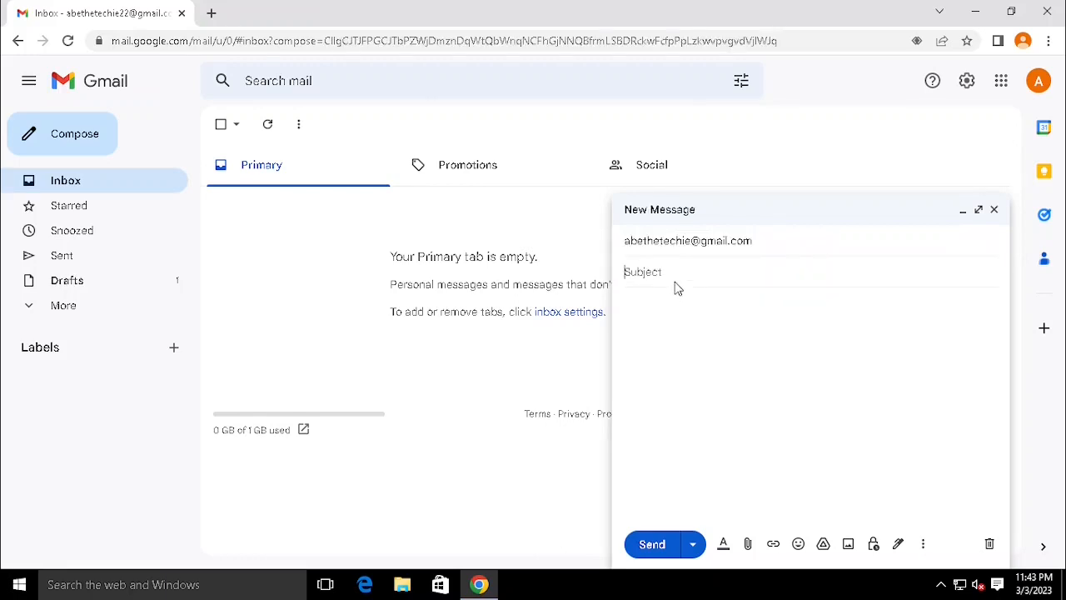
type("Test")
key("Tab")
type("Test")
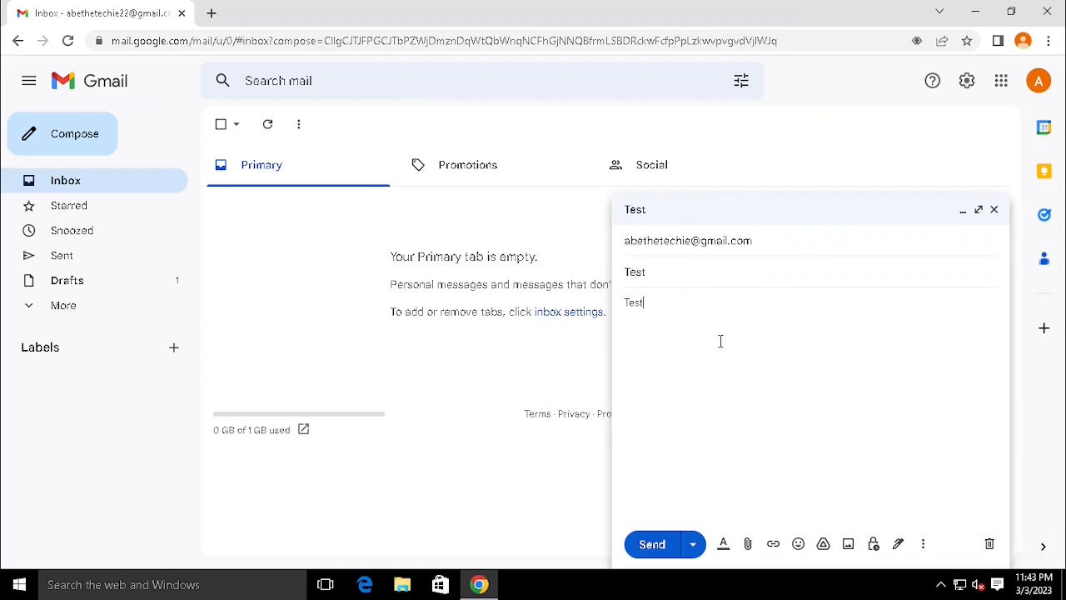
type(" EMail")
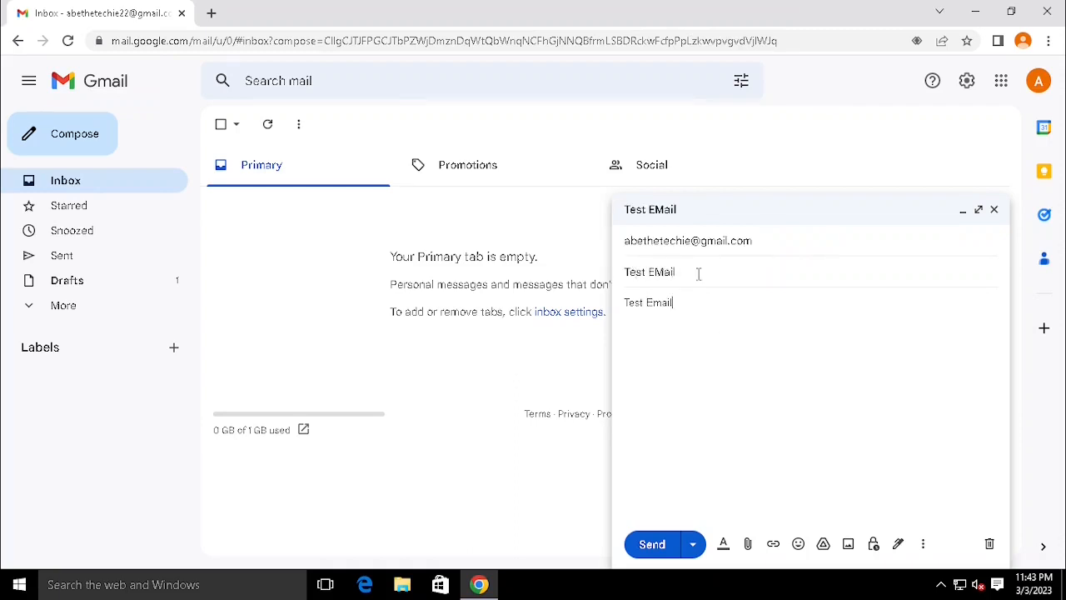
- Attach New Text Document.txt from Desktop's New folder (2) and send the message
left_click(747, 544)
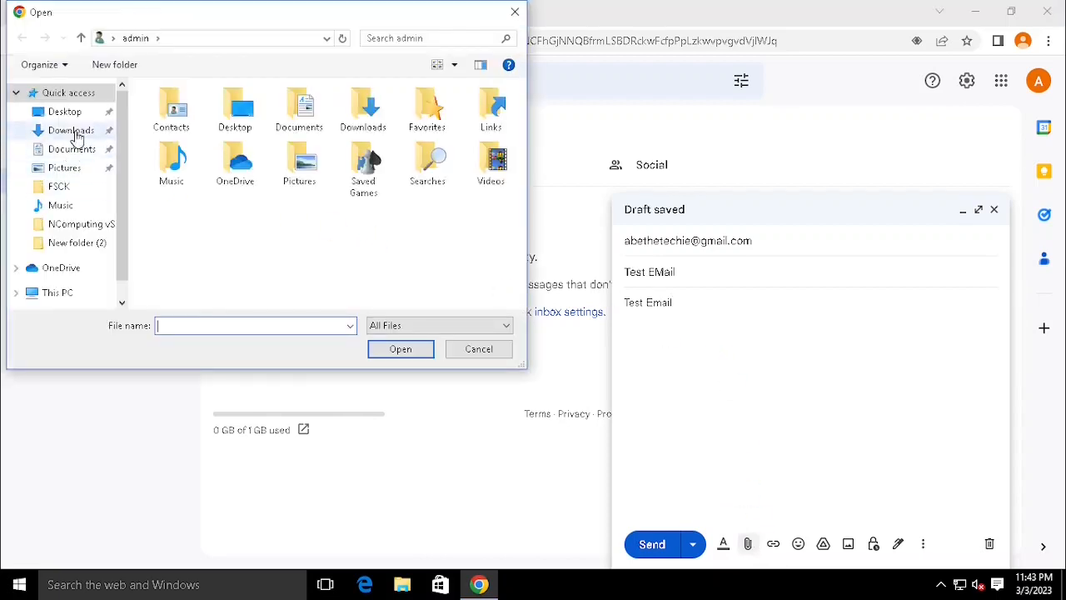
left_click(81, 119)
double_click(190, 106)
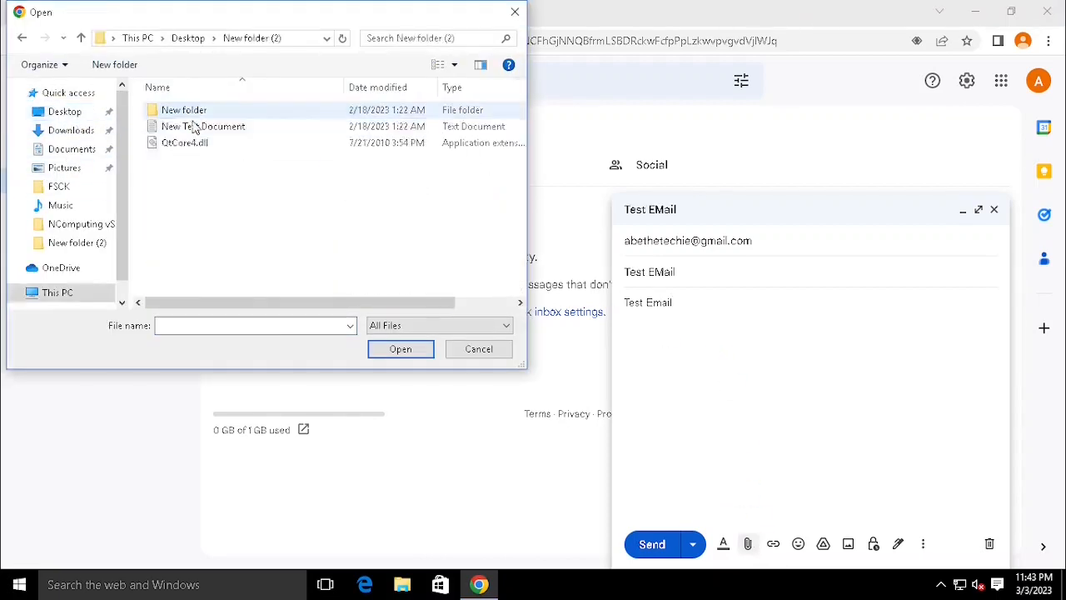
double_click(197, 132)
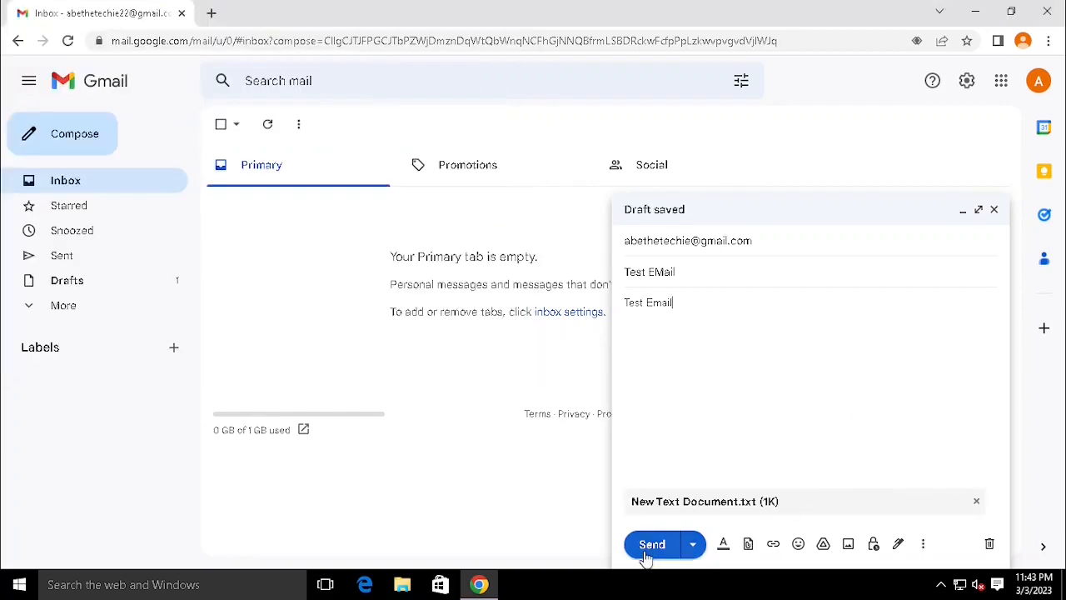
left_click(648, 554)
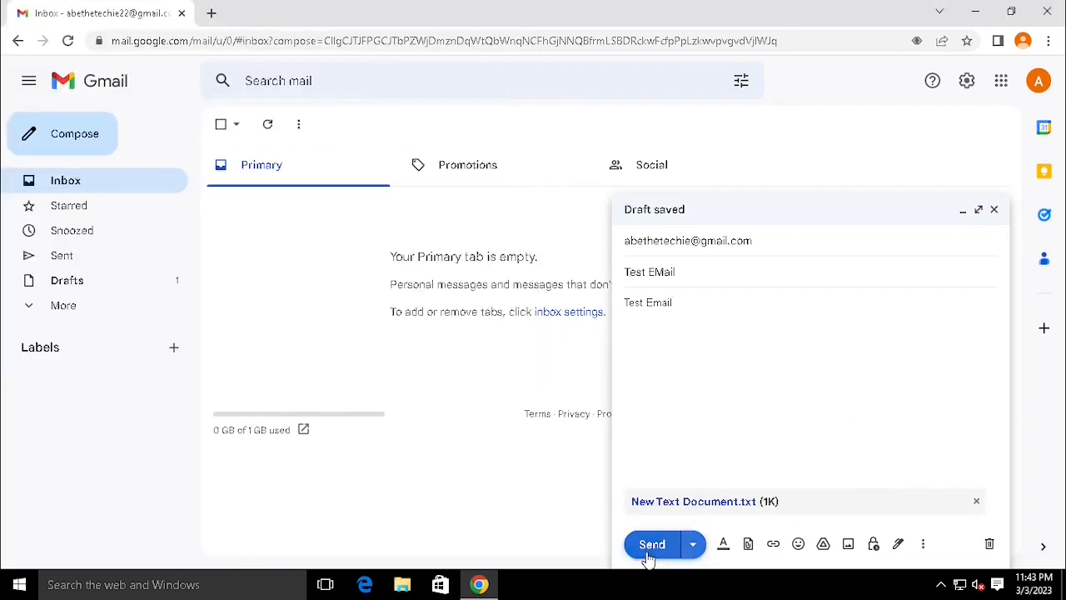
left_click(649, 555)
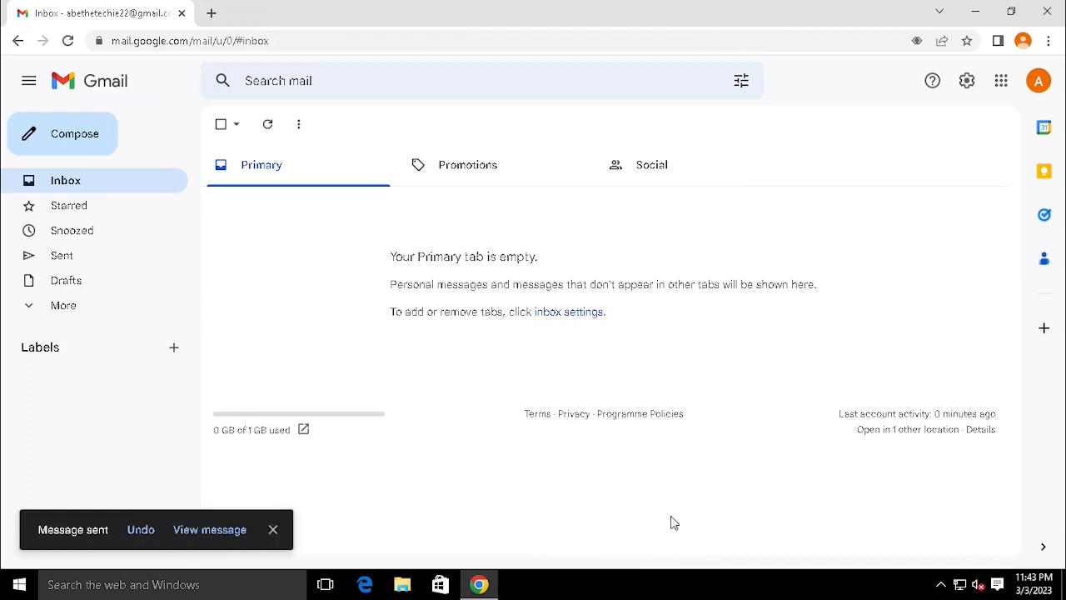
- Open the Test EMail thread to read the reply, then return to the inbox
left_click(95, 186)
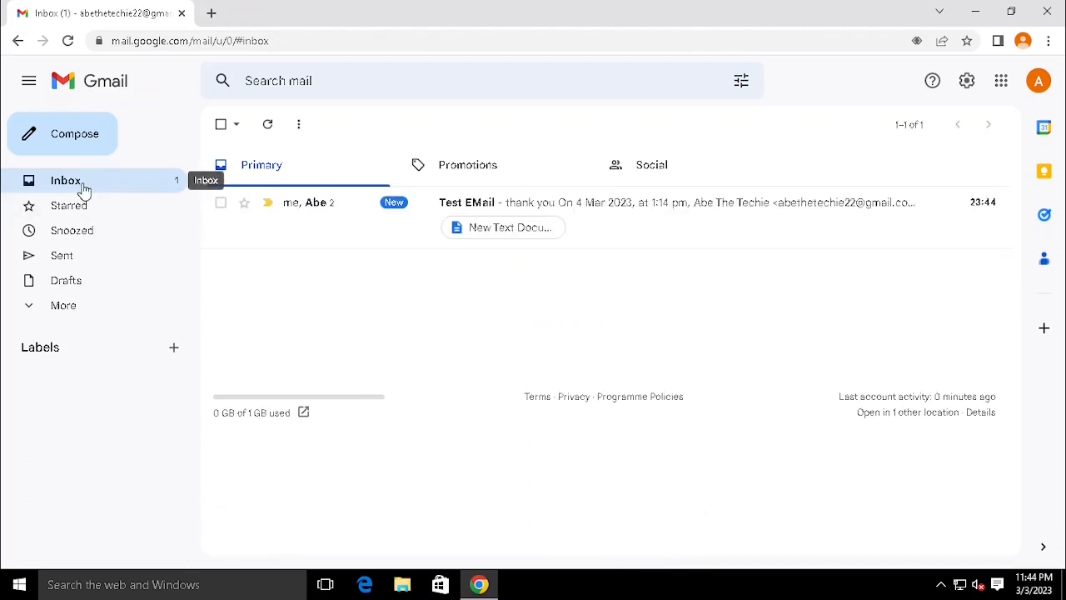
left_click(321, 219)
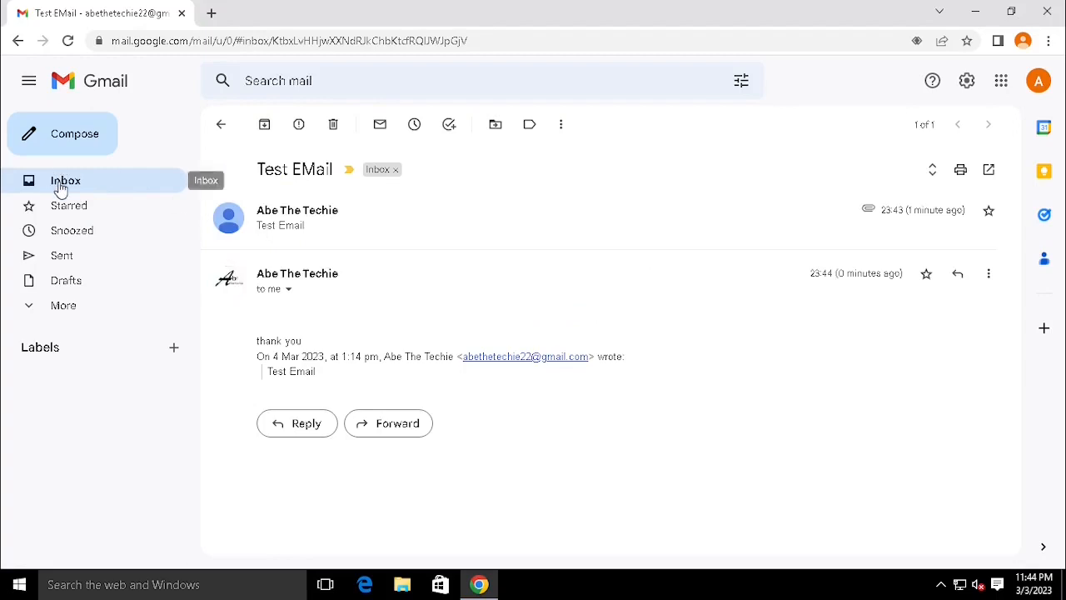
left_click(60, 190)
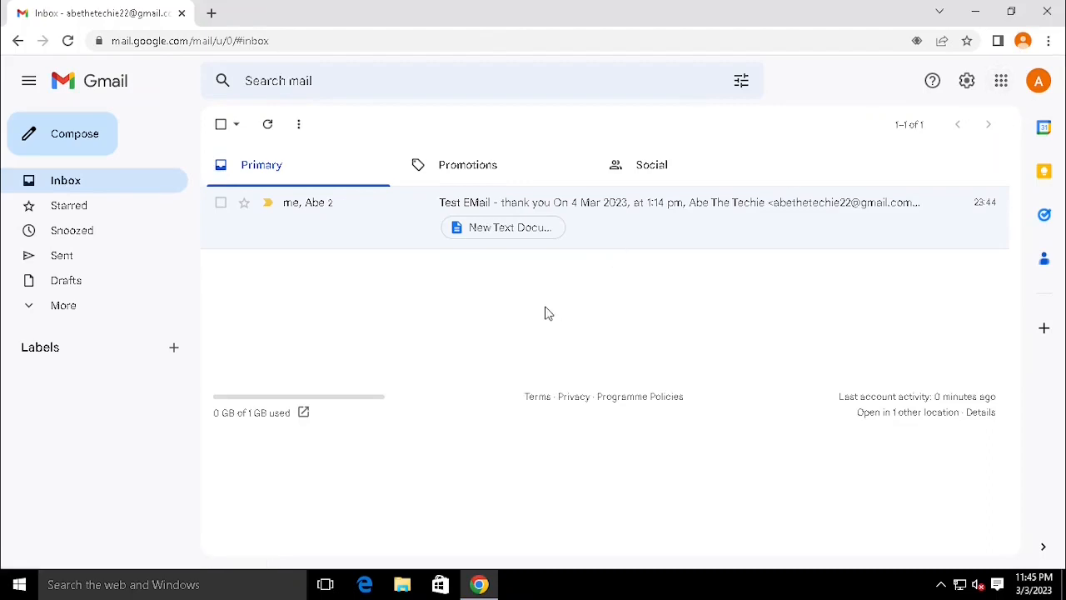
- Go to Manage your Google Account, Personal info, and open the Name settings
left_click(1040, 83)
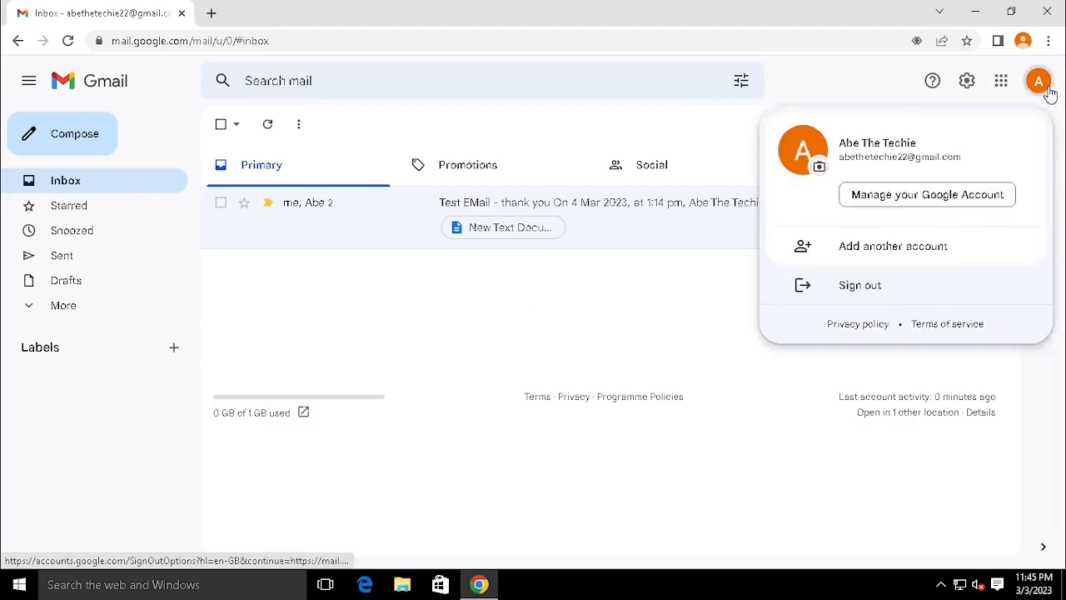
left_click(914, 199)
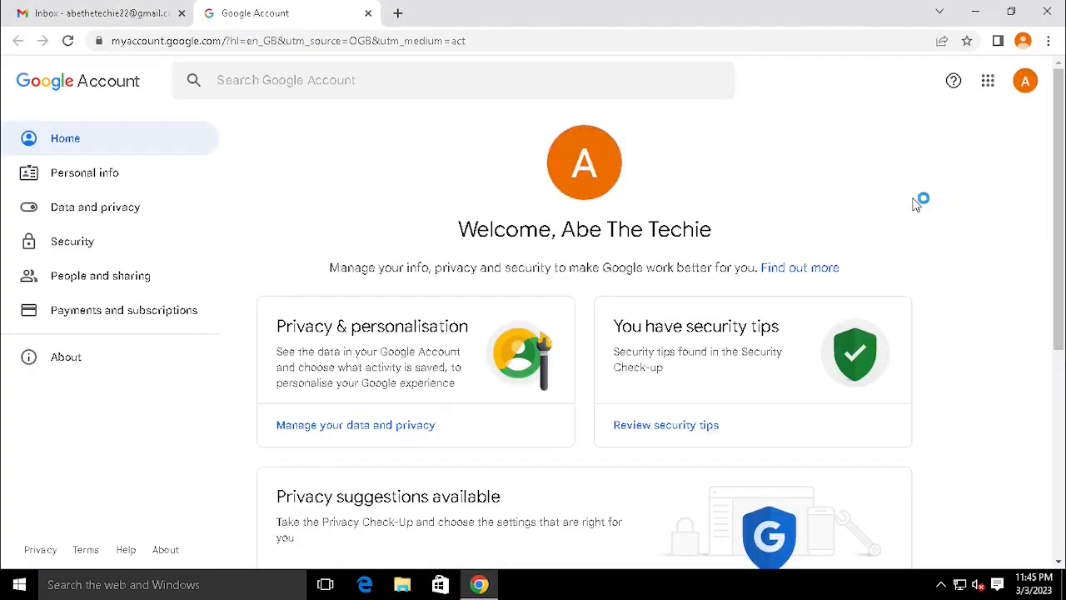
left_click(55, 178)
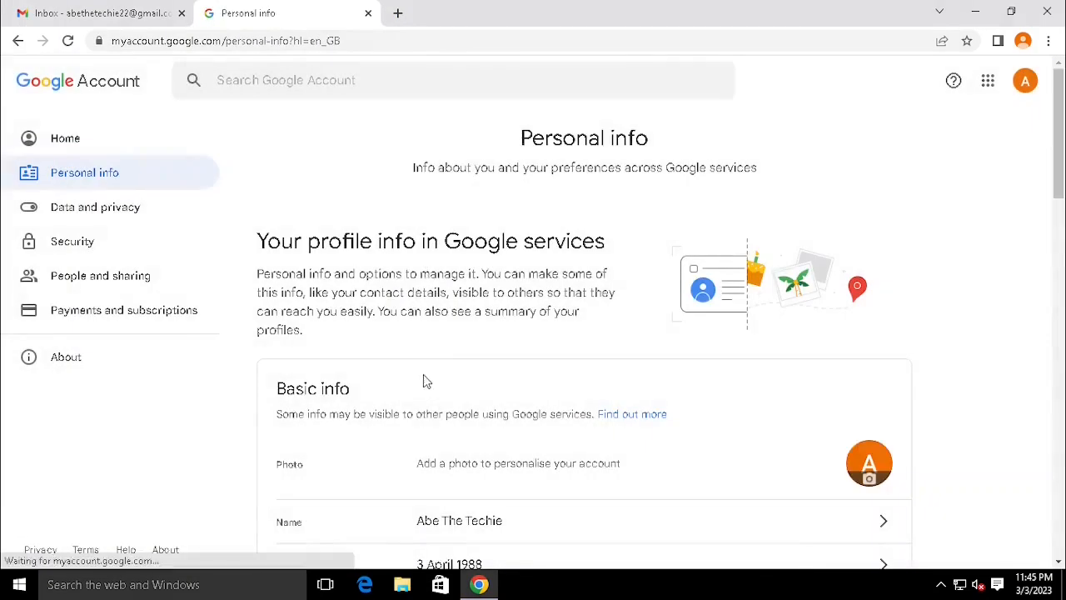
scroll(426, 385, "down", 3)
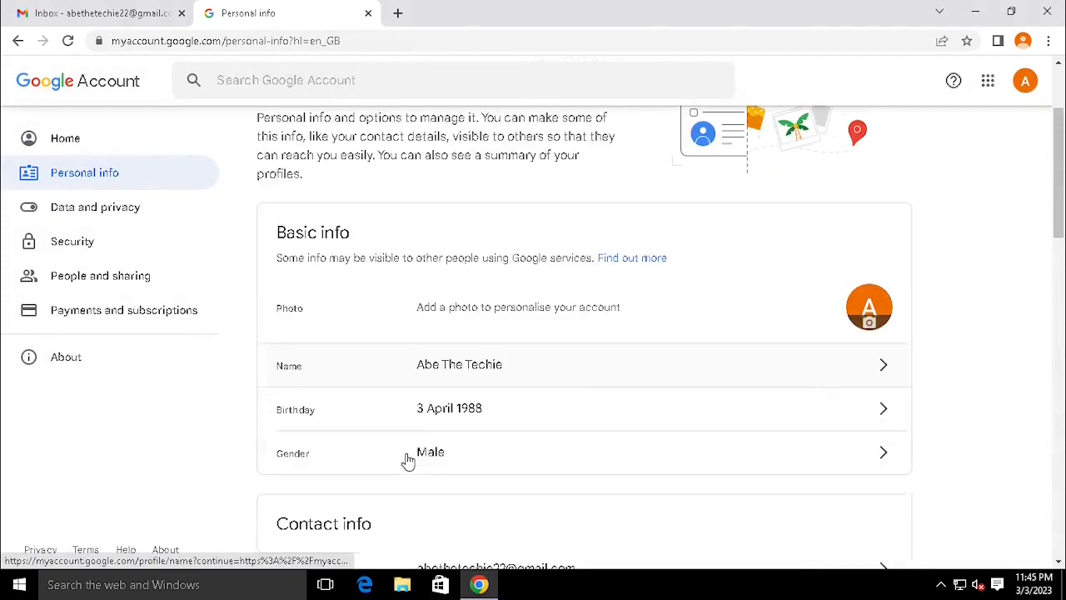
left_click(881, 372)
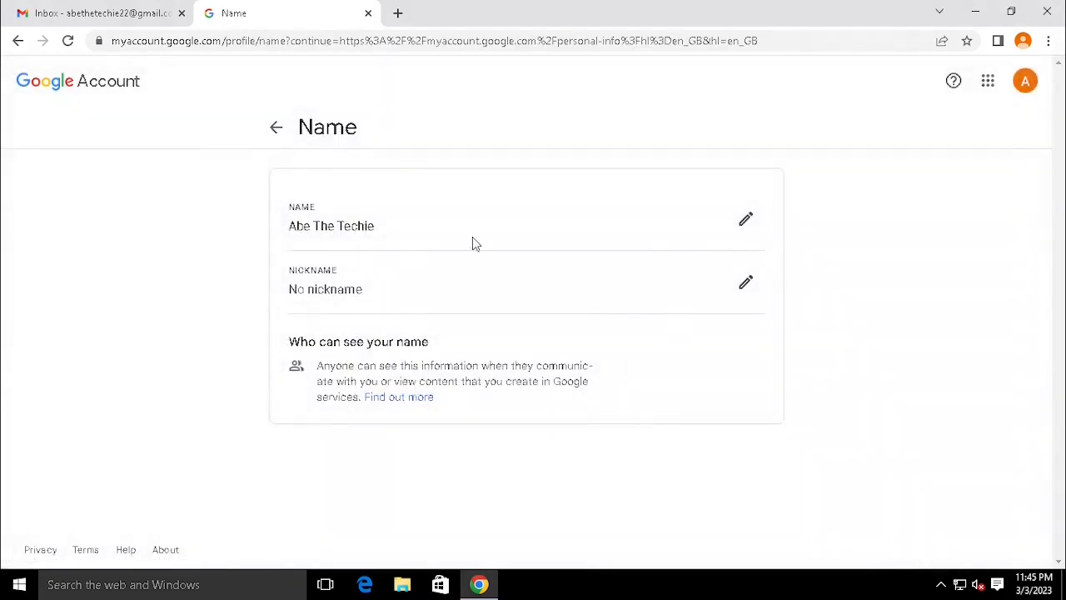
left_click(747, 222)
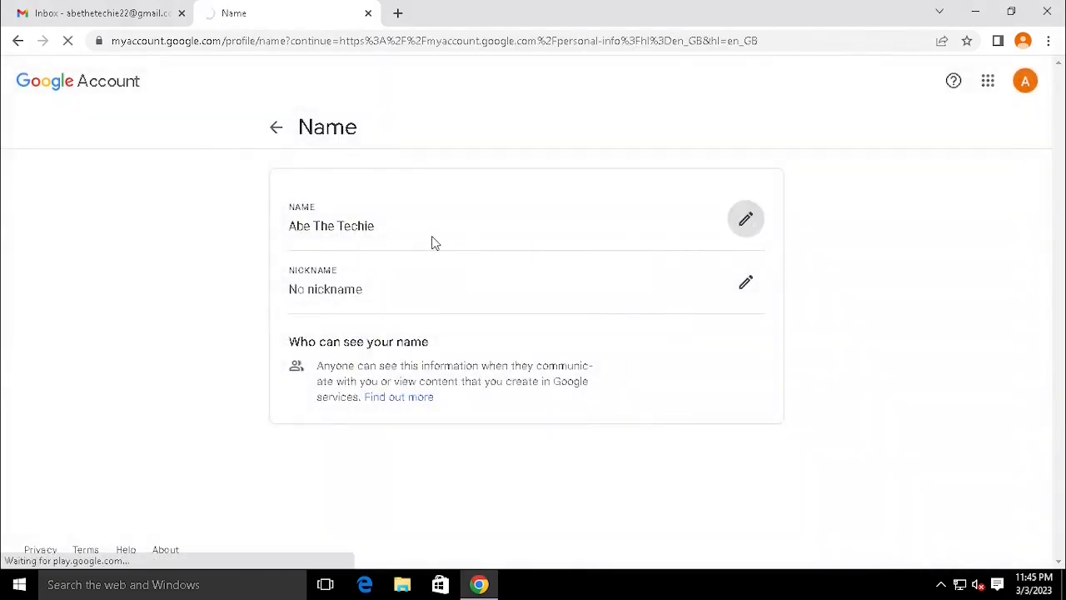
- Append 'Gmail Testing' to the account surname and save it
left_click(424, 312)
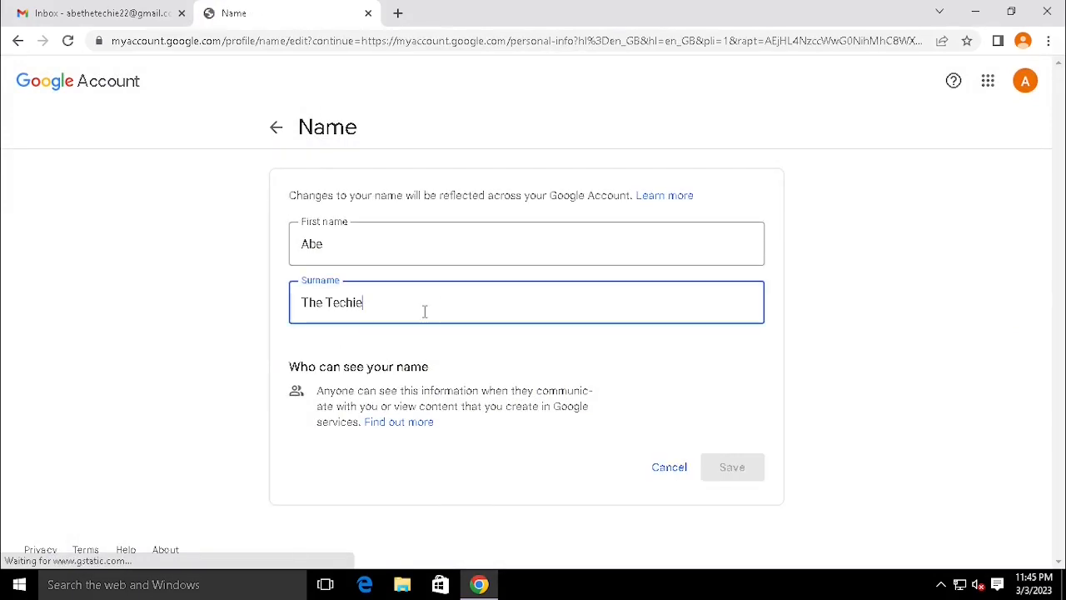
type("Gmai")
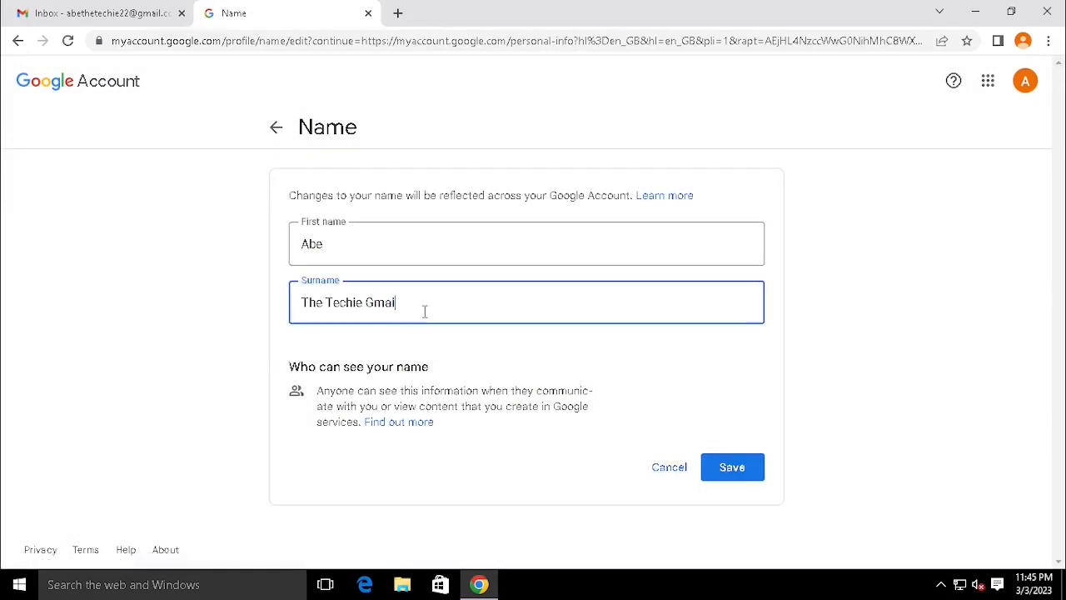
type("l Testing")
left_click(731, 470)
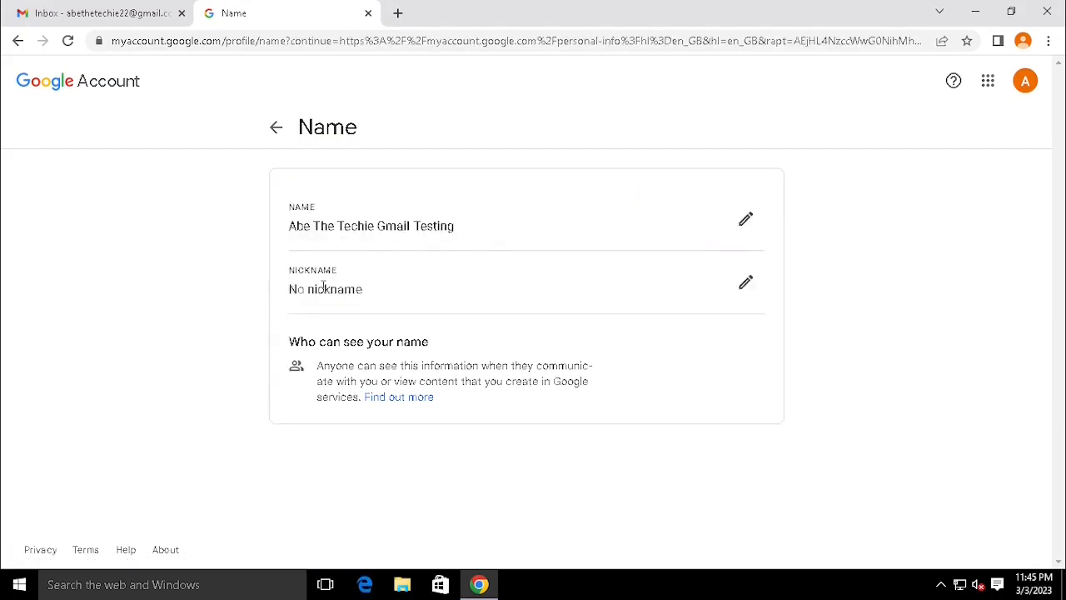
- Set the nickname to 'Youtube', save, and check the name in the account menu
left_click(745, 282)
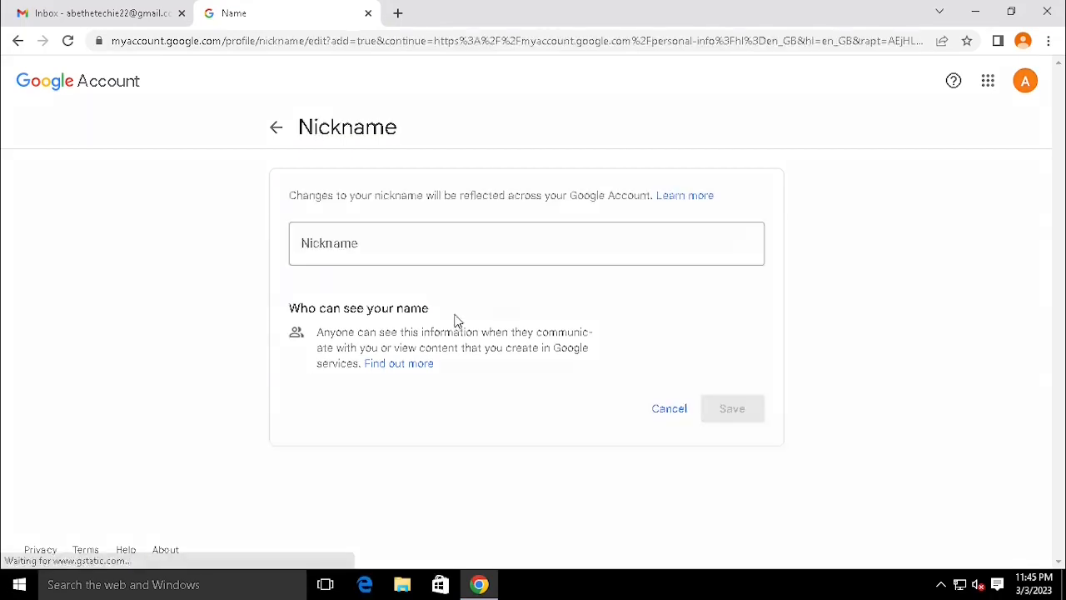
left_click(359, 244)
type("Youtube")
left_click(723, 407)
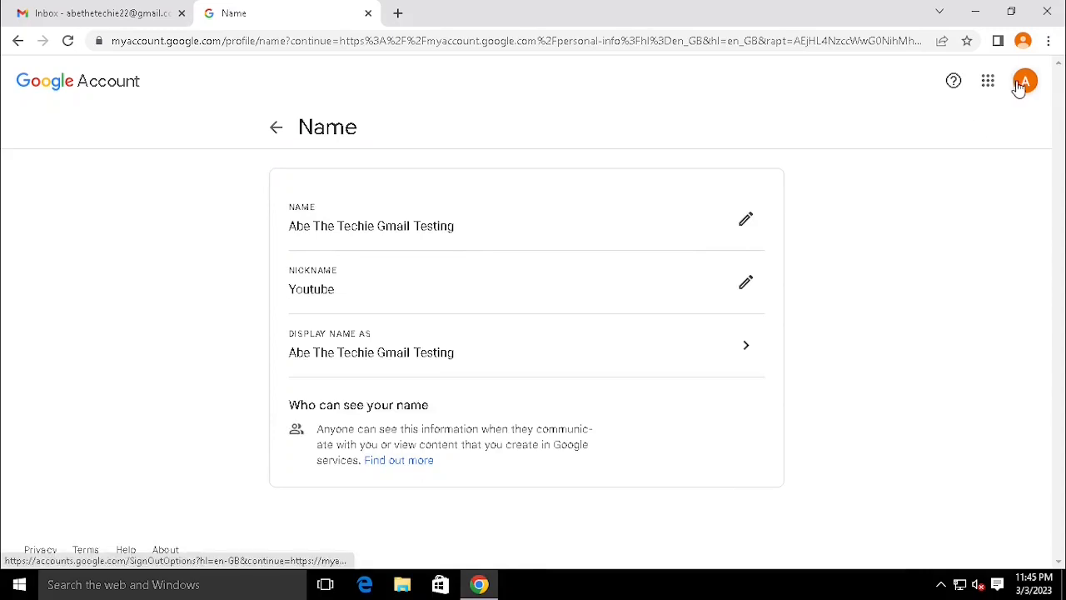
left_click(276, 132)
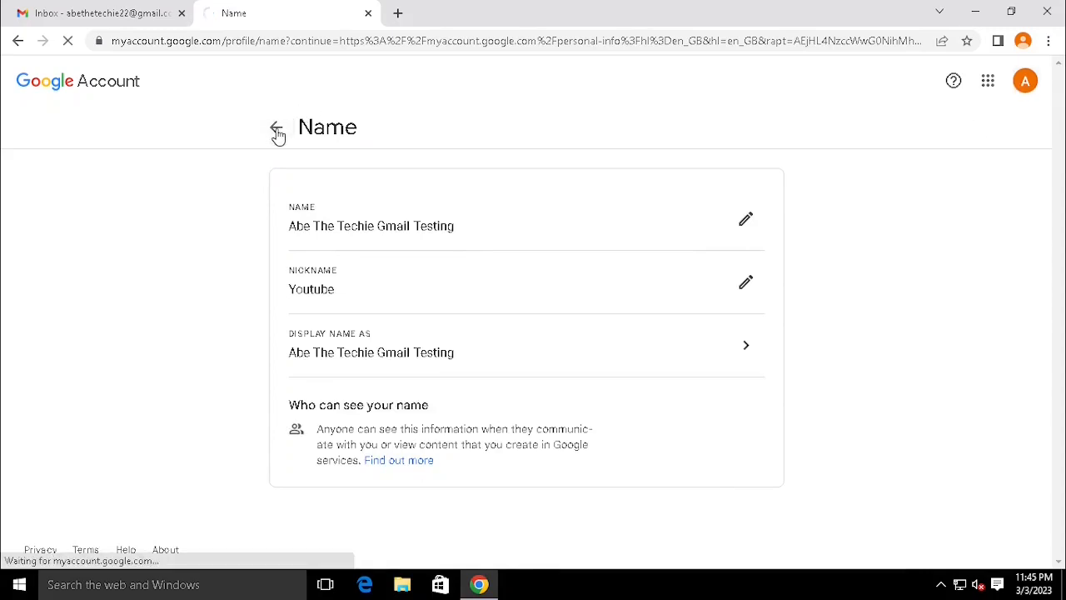
left_click(1031, 92)
left_click_drag(832, 143, 978, 146)
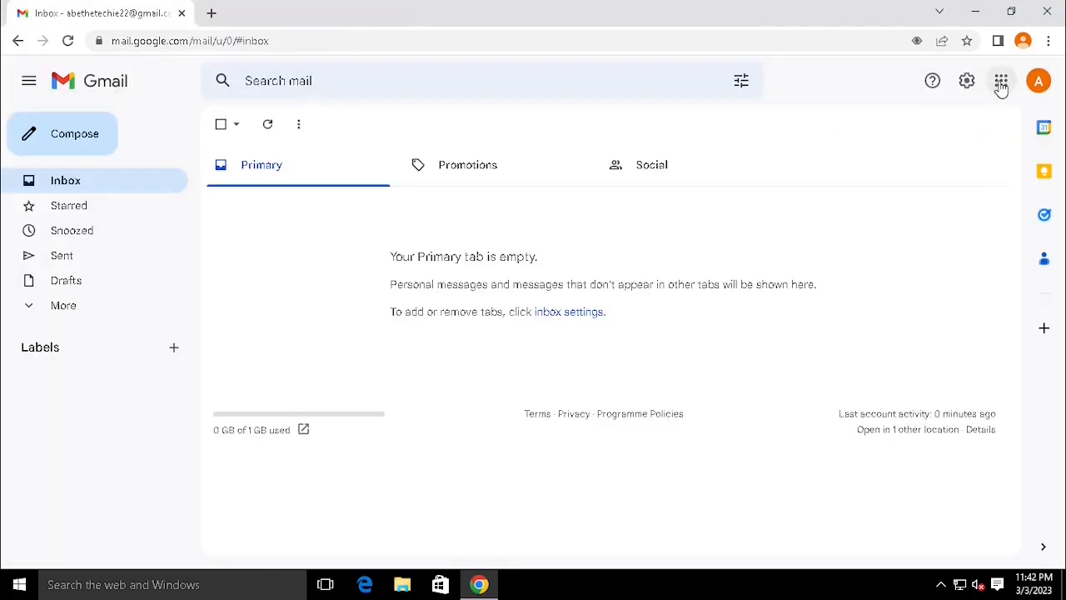
- Import contacts.csv from the Downloads folder into Google Contacts
left_click(1001, 81)
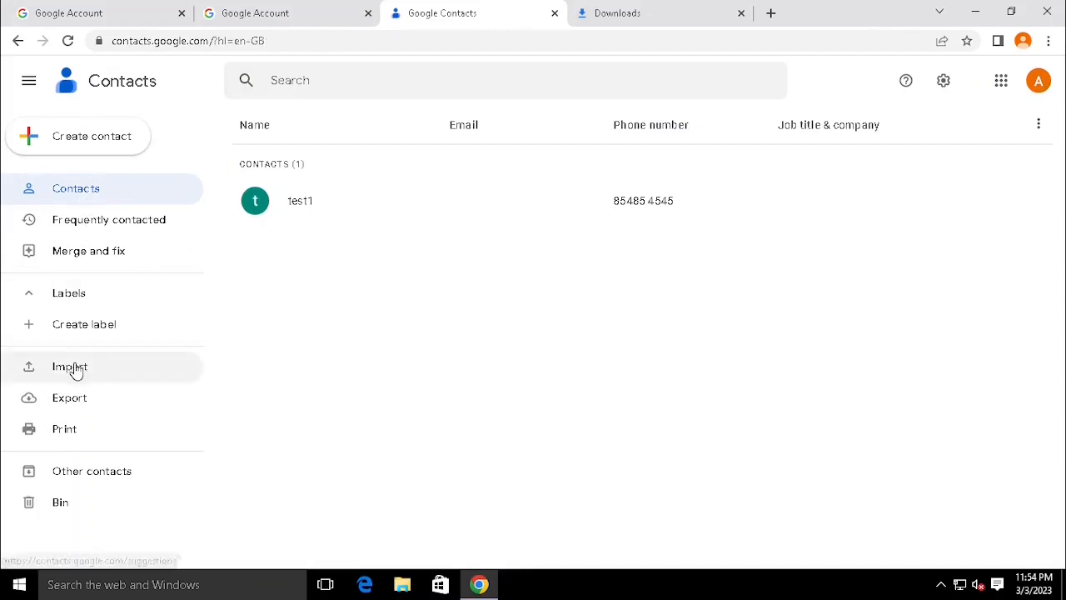
left_click(74, 368)
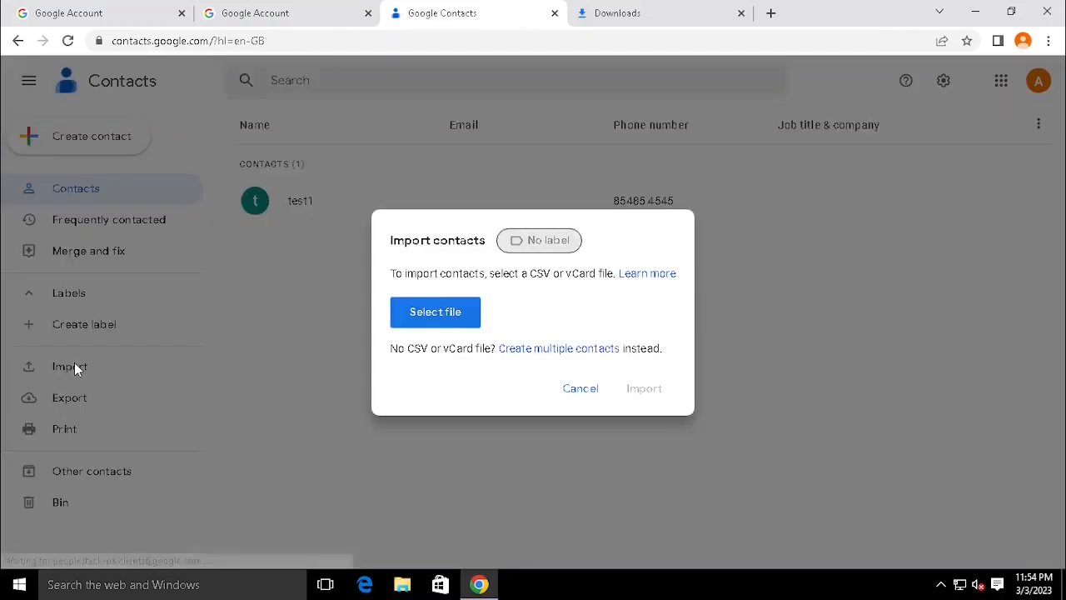
left_click(589, 391)
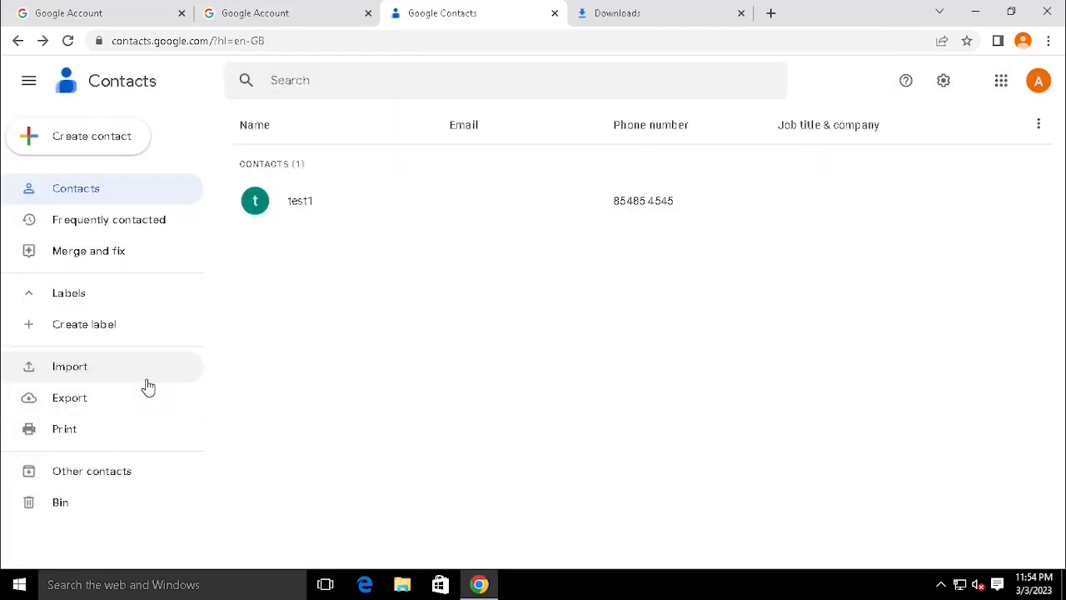
left_click(84, 369)
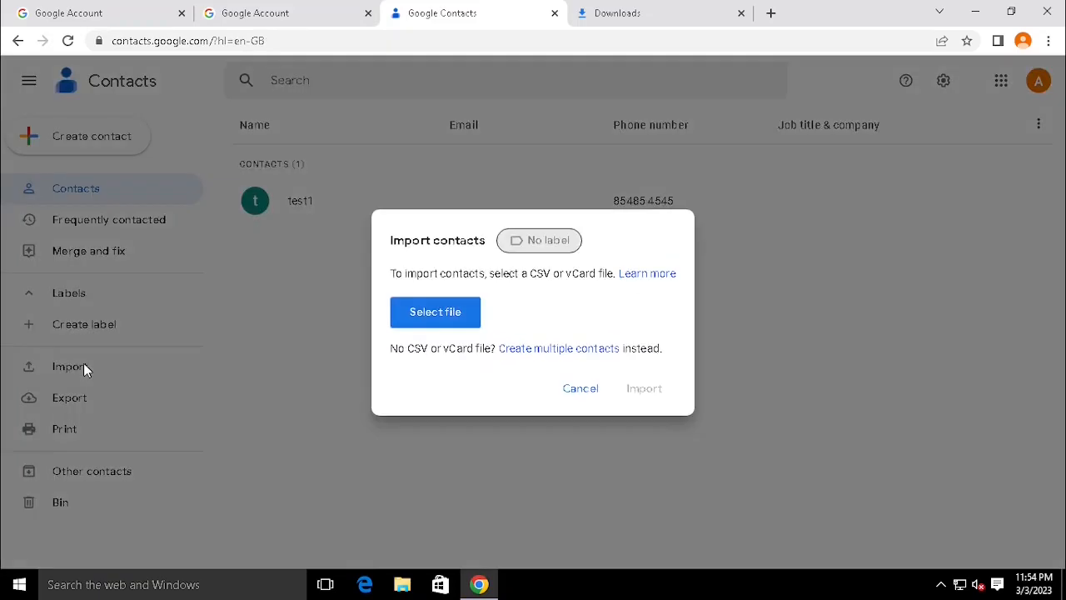
left_click(421, 305)
left_click(70, 130)
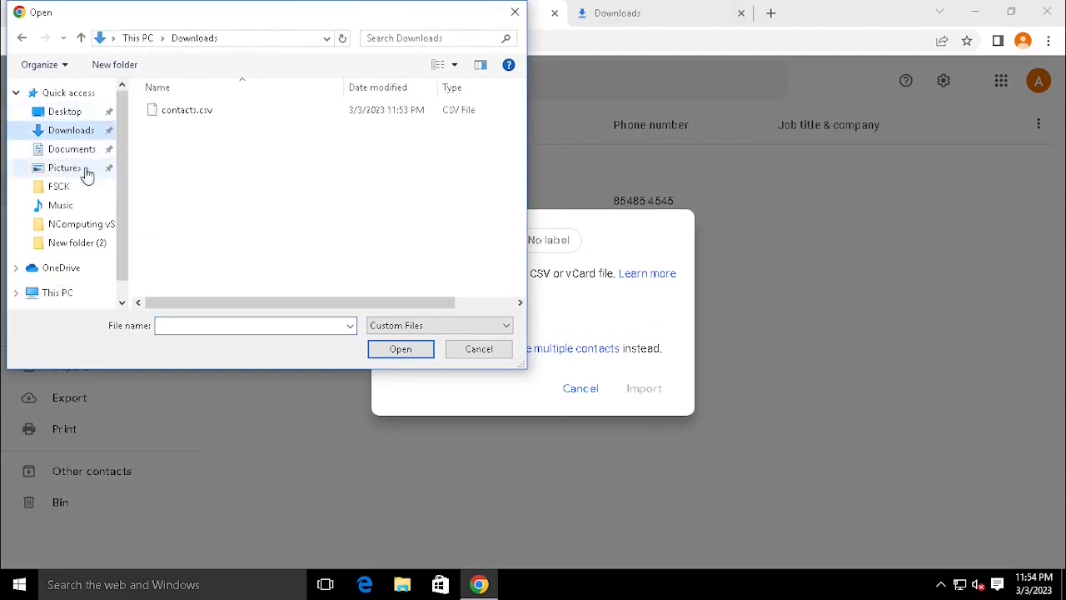
left_click(187, 112)
left_click(400, 350)
left_click(643, 388)
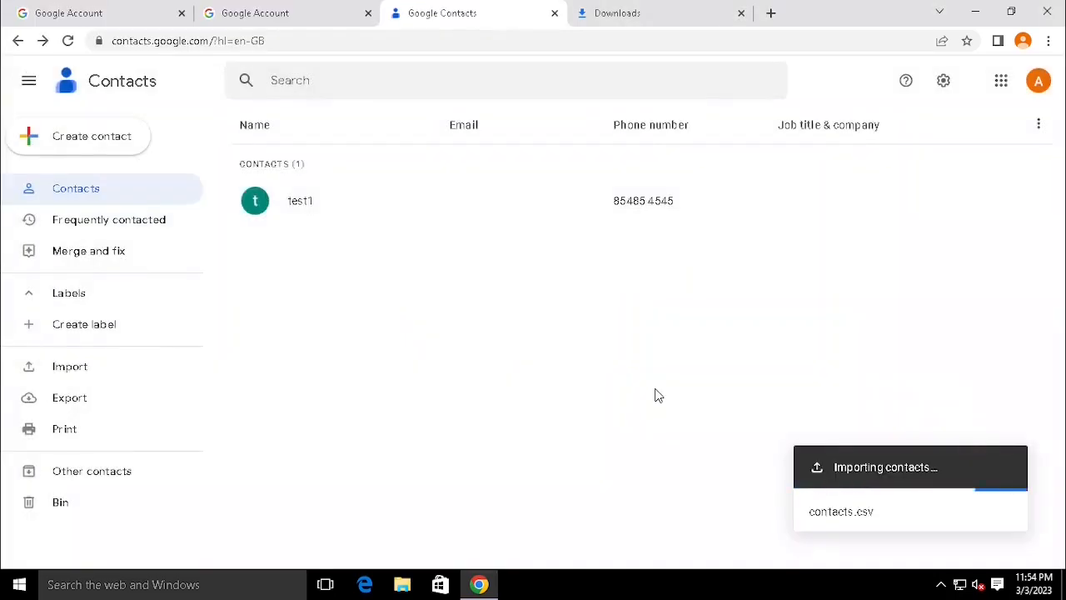
scroll(657, 396, "down", 6)
scroll(485, 418, "up", 6)
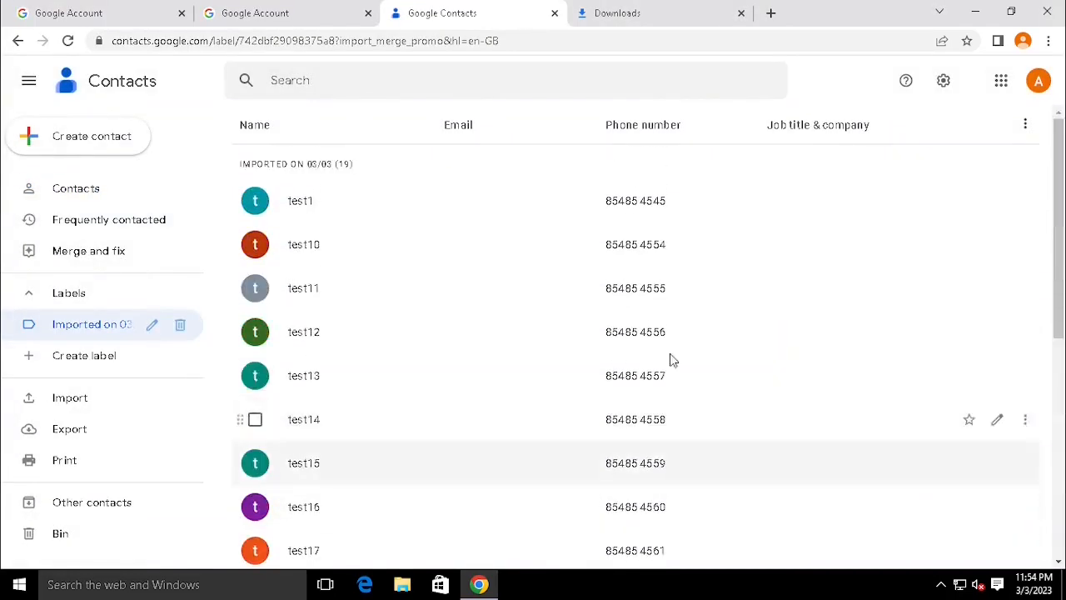
- Export the imported contacts as Google CSV, Outlook CSV and vCard, then show all contacts
left_click(70, 428)
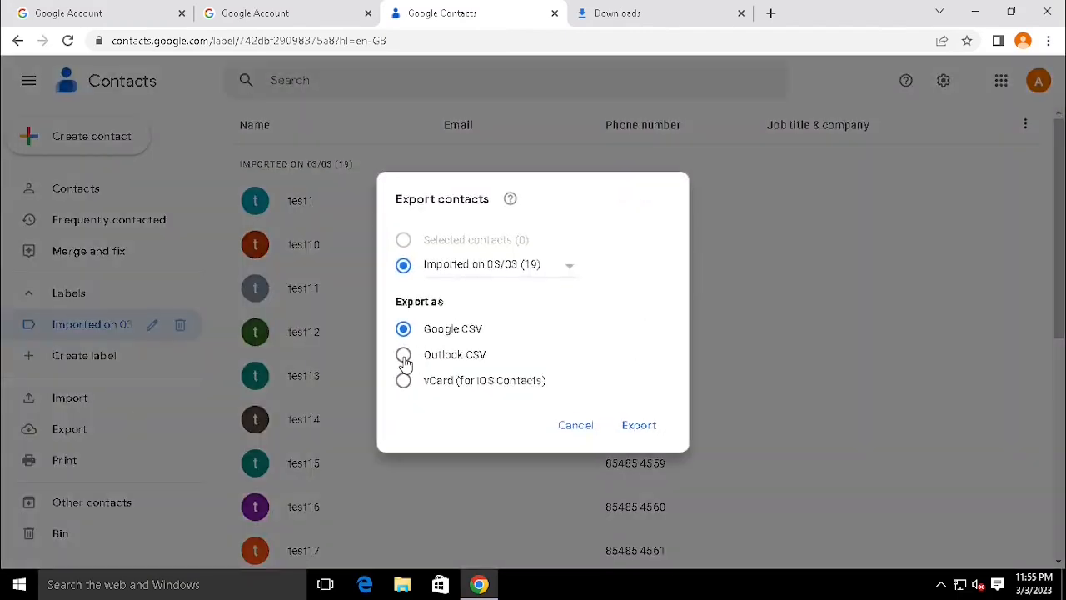
left_click(639, 425)
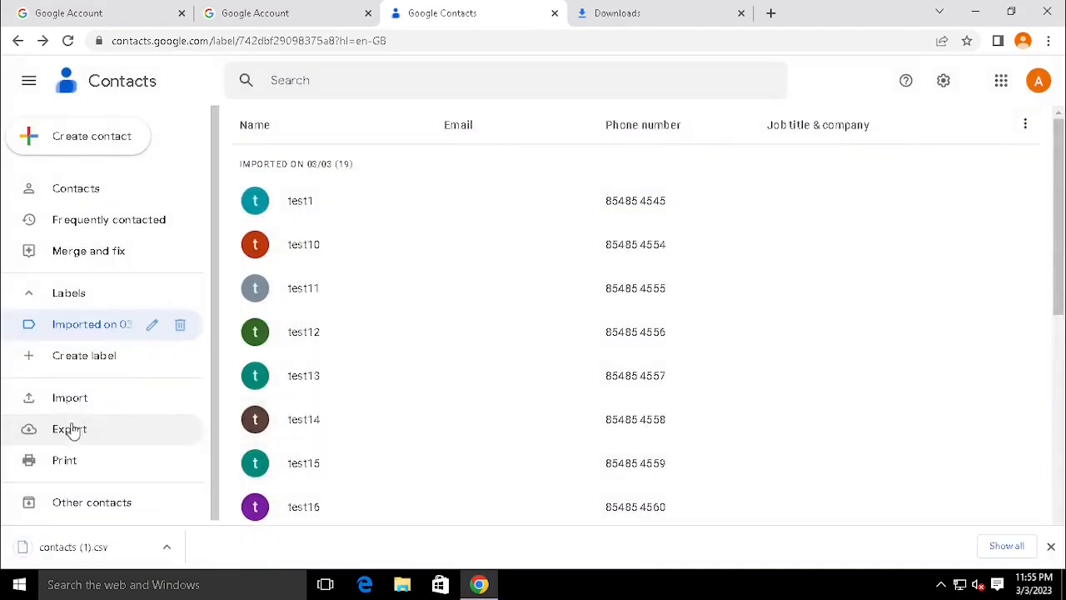
left_click(70, 427)
left_click(405, 349)
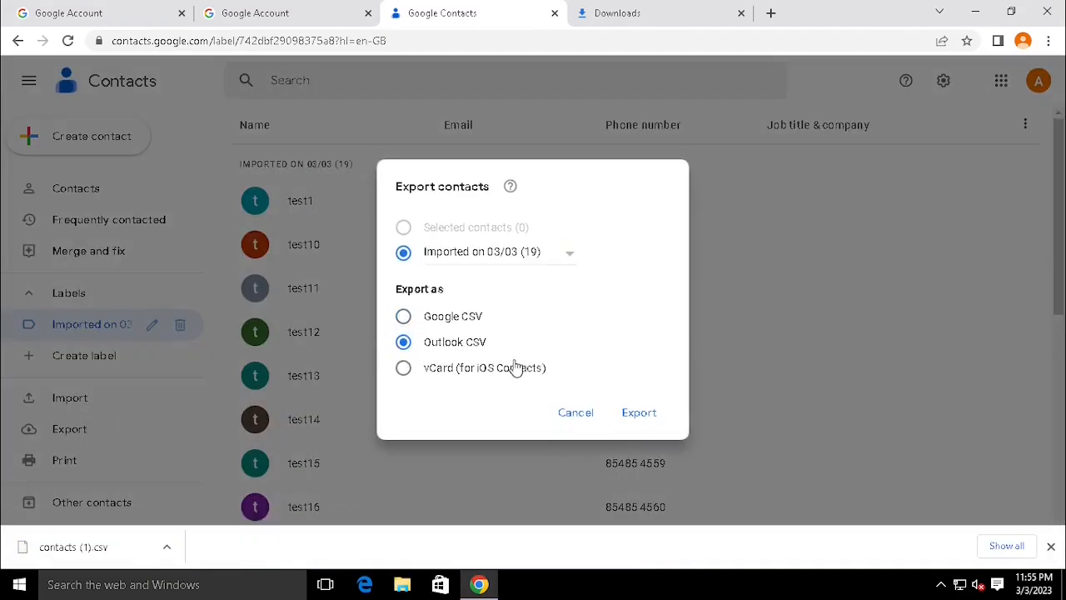
left_click(640, 414)
left_click(95, 429)
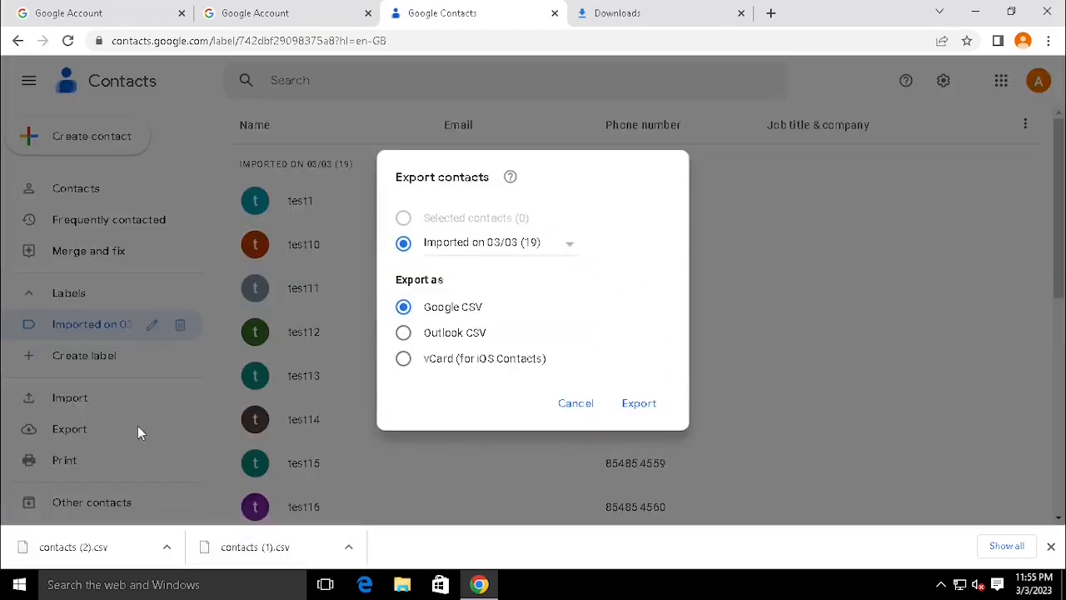
left_click(403, 358)
left_click(639, 403)
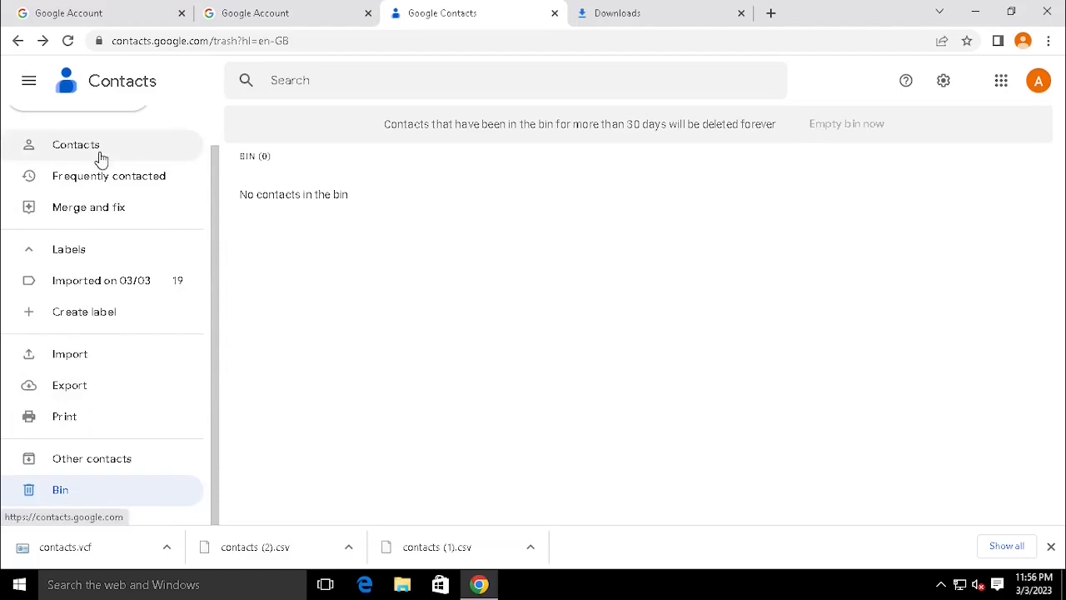
left_click(100, 156)
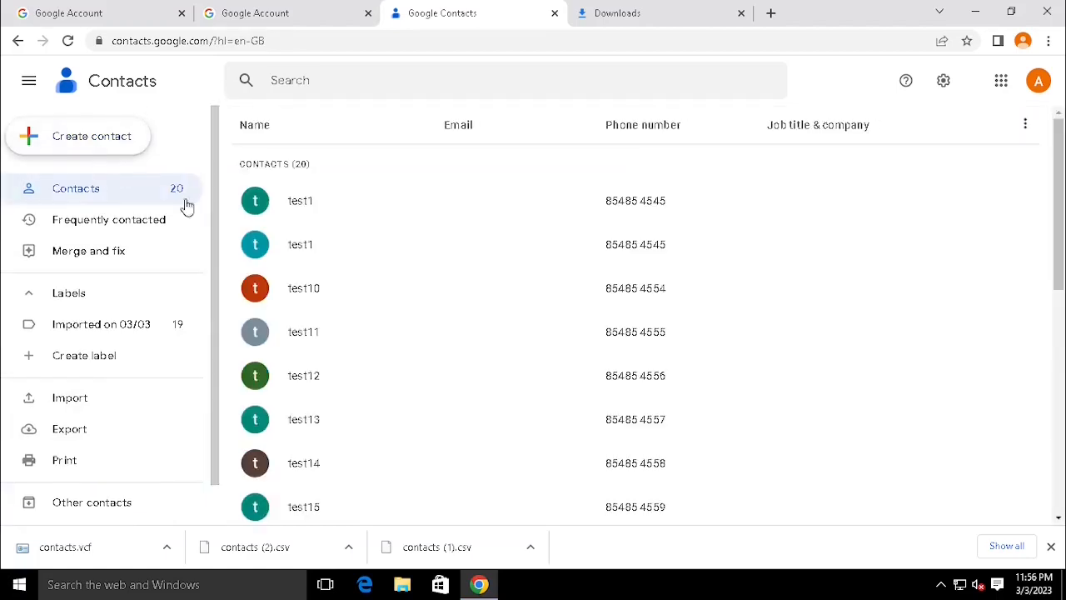
- Select all 20 contacts and move them to the bin
left_click(256, 203)
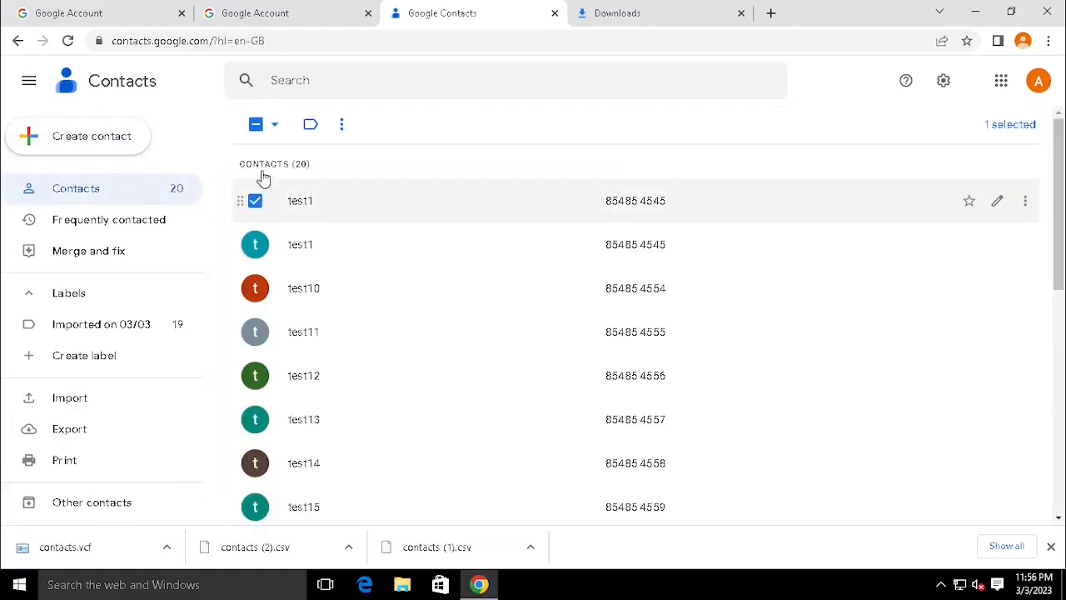
left_click(274, 126)
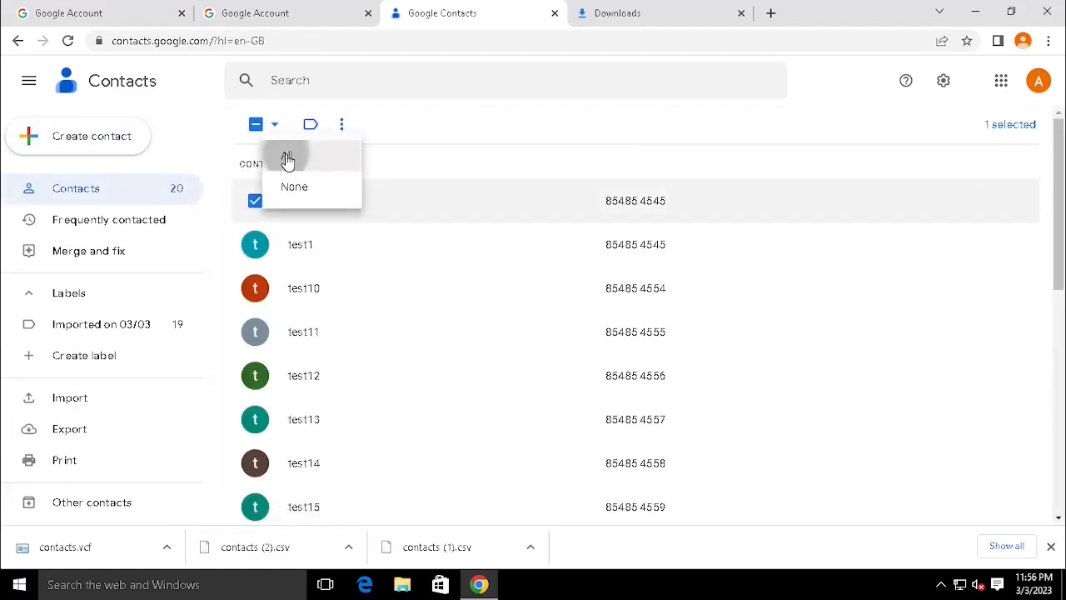
left_click(288, 160)
scroll(475, 326, "down", 6)
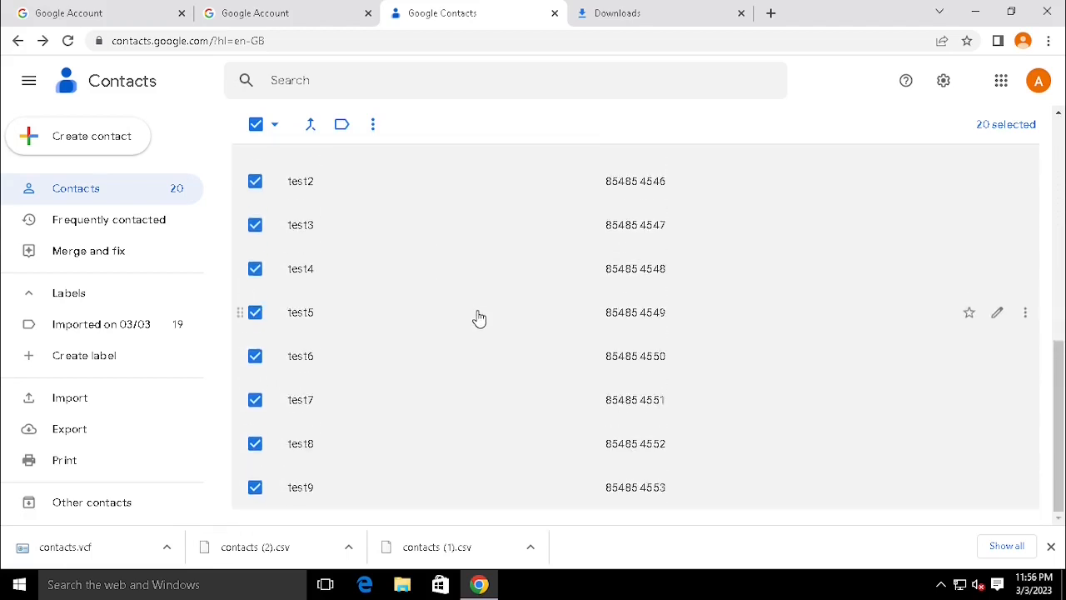
scroll(479, 317, "up", 7)
left_click(373, 124)
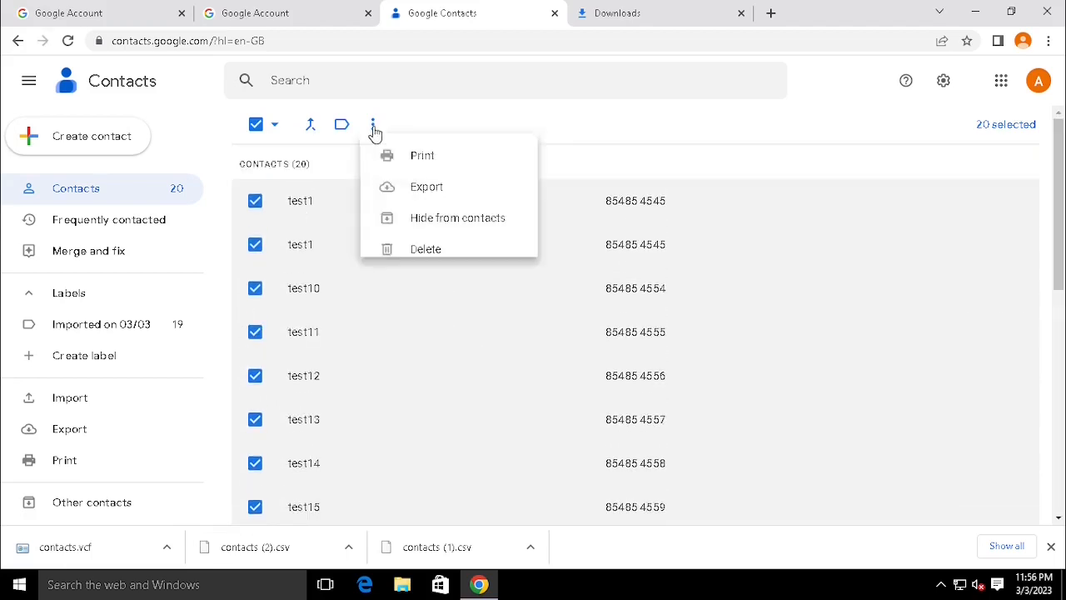
left_click(424, 255)
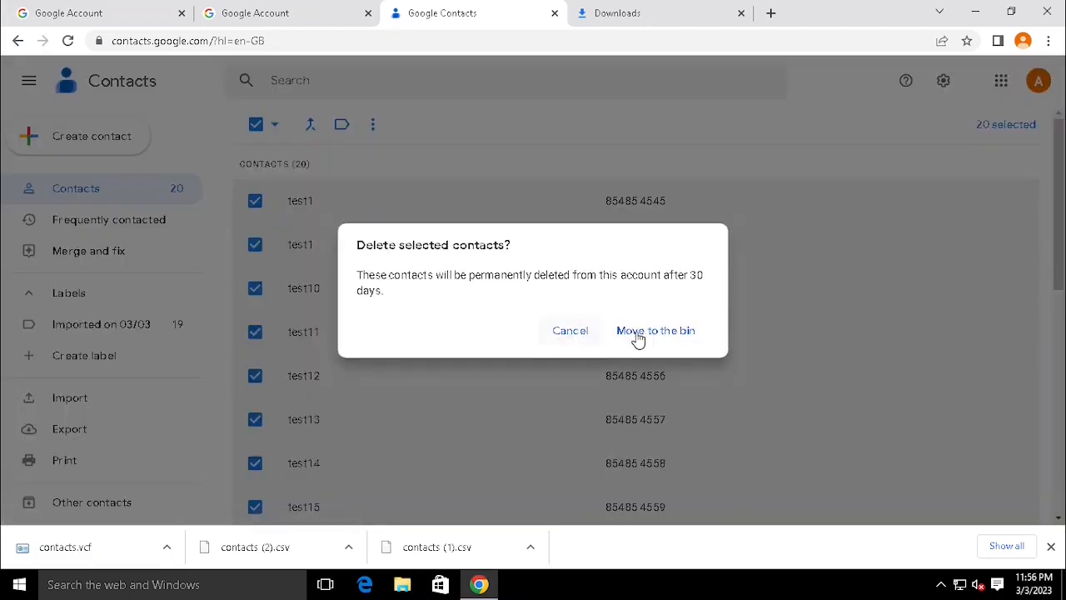
left_click(649, 336)
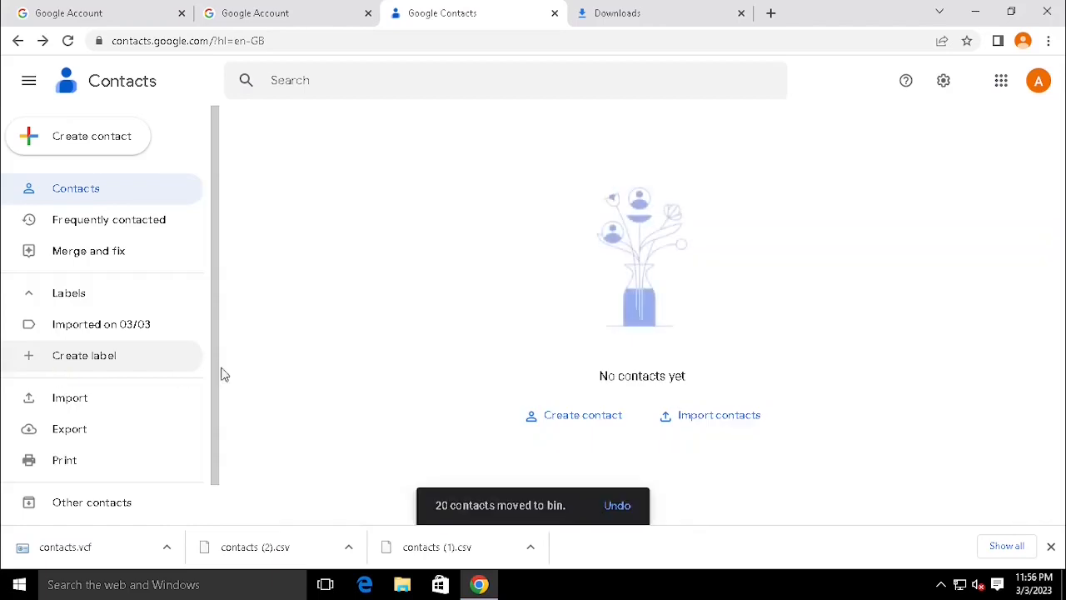
- Permanently empty the contacts bin
scroll(100, 366, "down", 1)
left_click(47, 495)
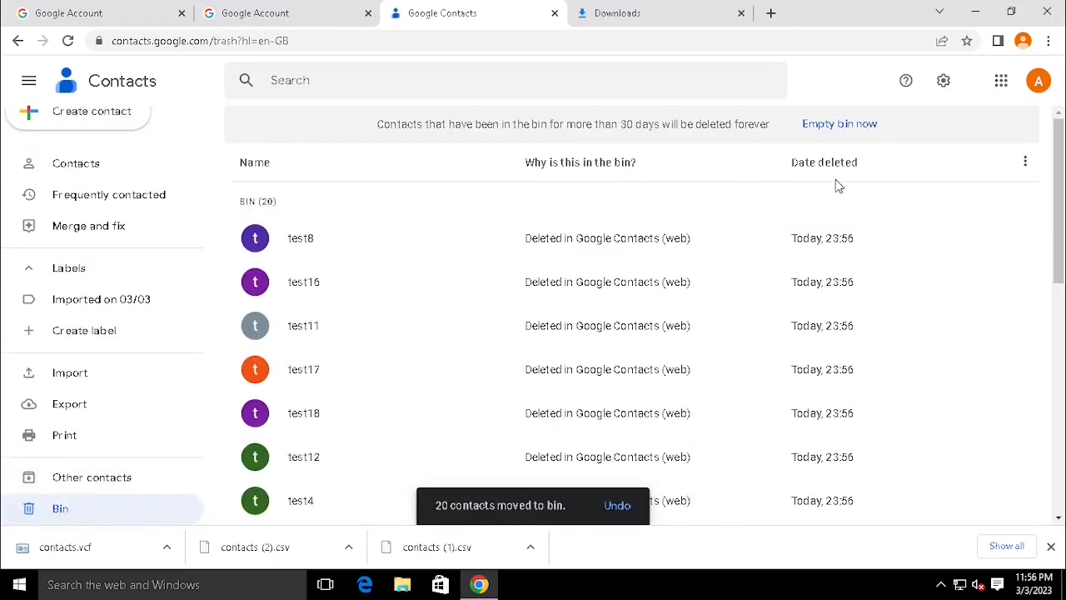
left_click(854, 126)
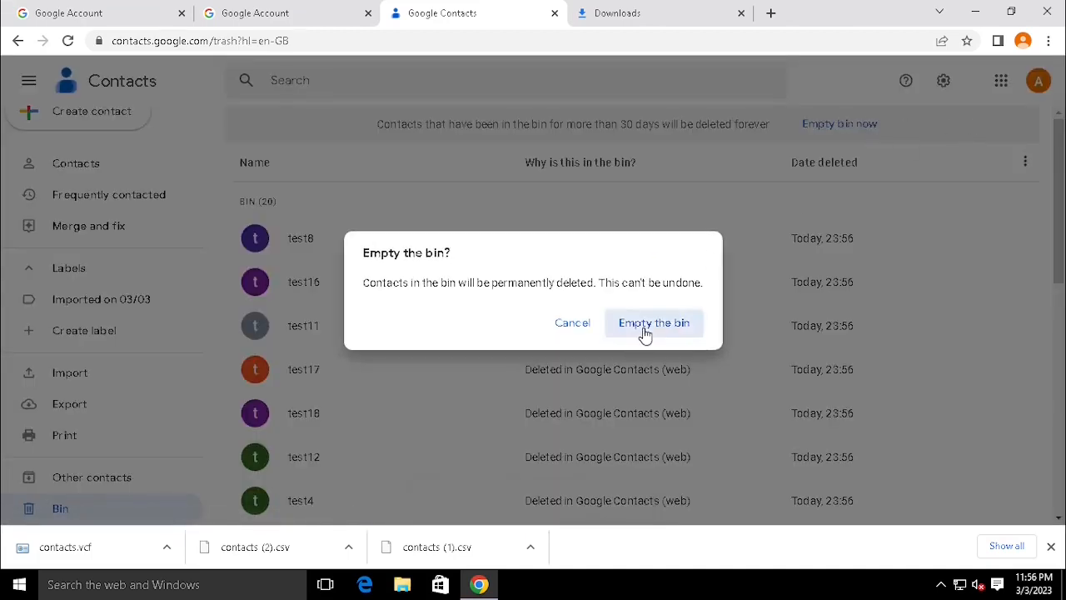
left_click(646, 325)
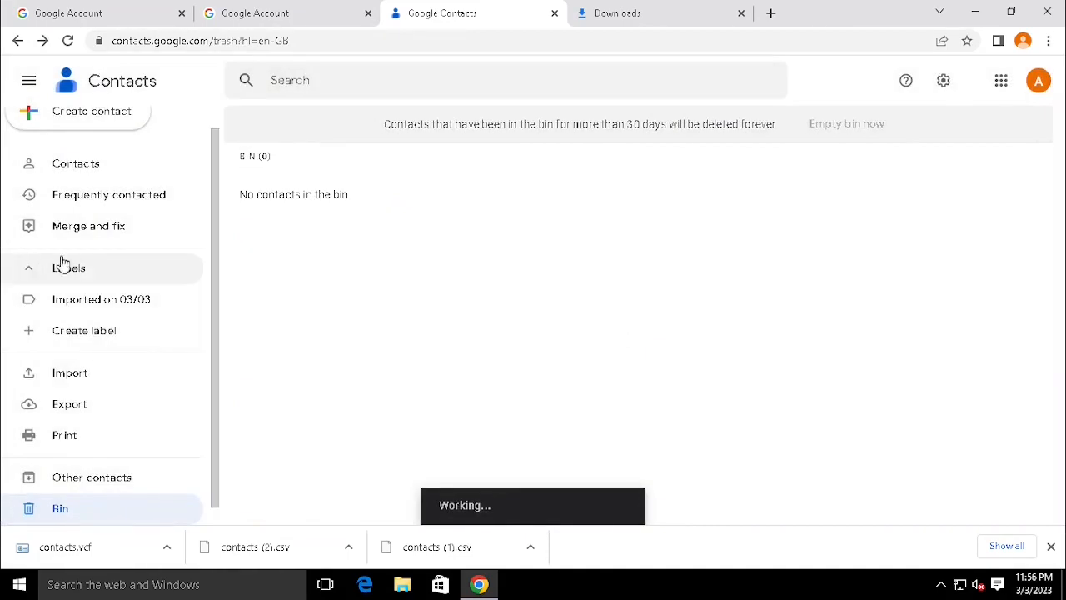
scroll(61, 264, "up", 1)
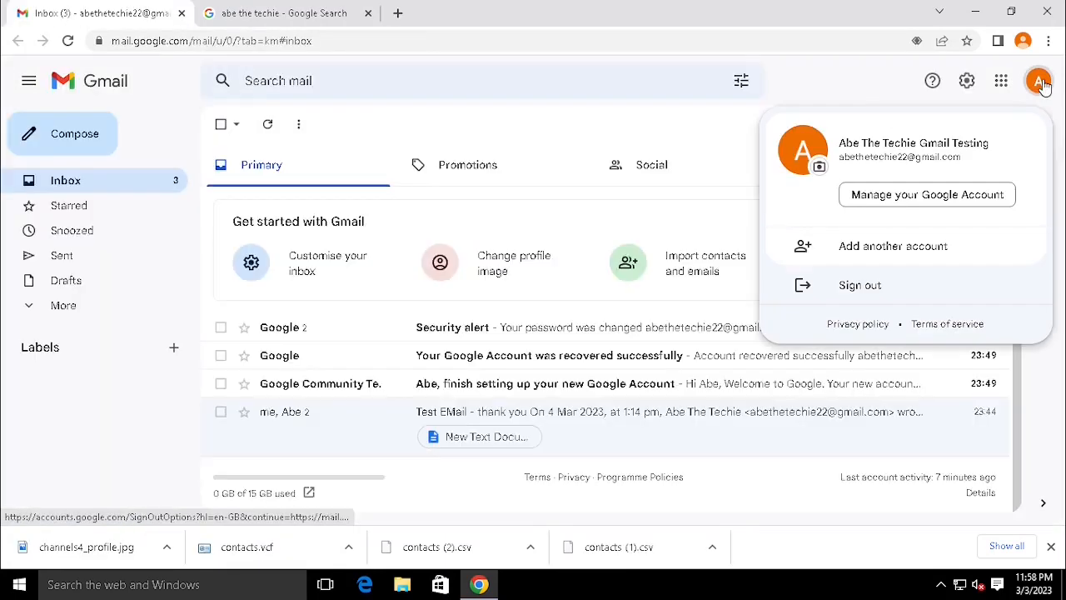
- Upload the channels4_profile image from the Desktop as a new profile picture
left_click(820, 168)
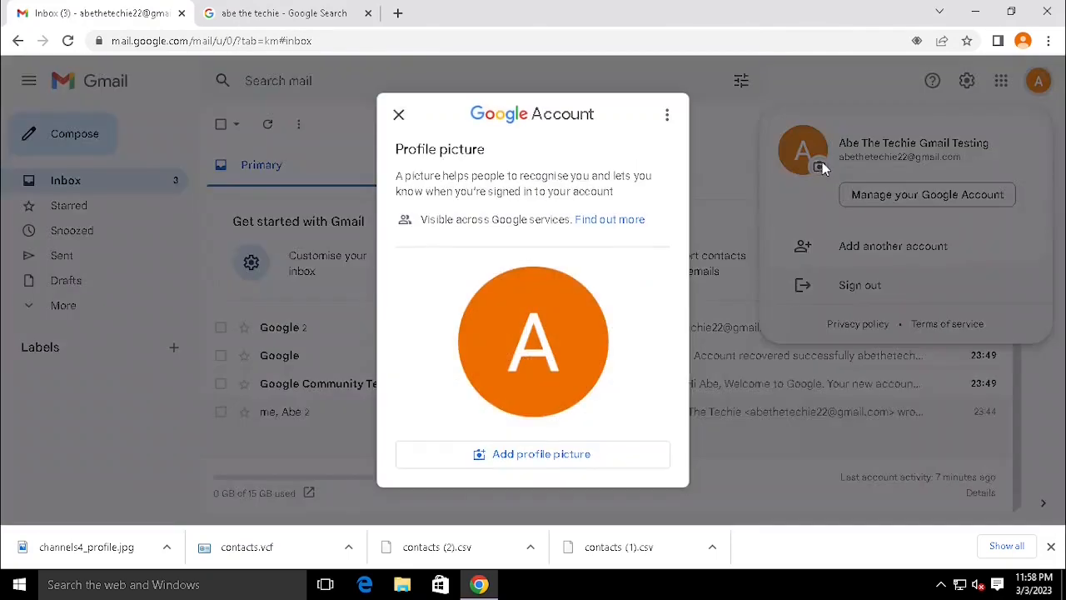
left_click(525, 456)
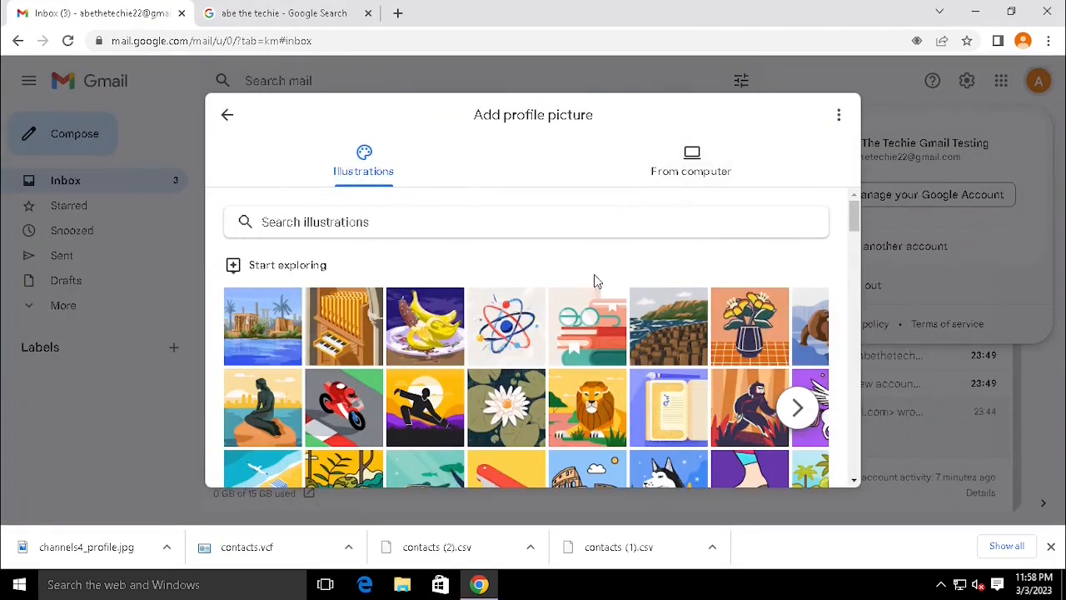
left_click(723, 185)
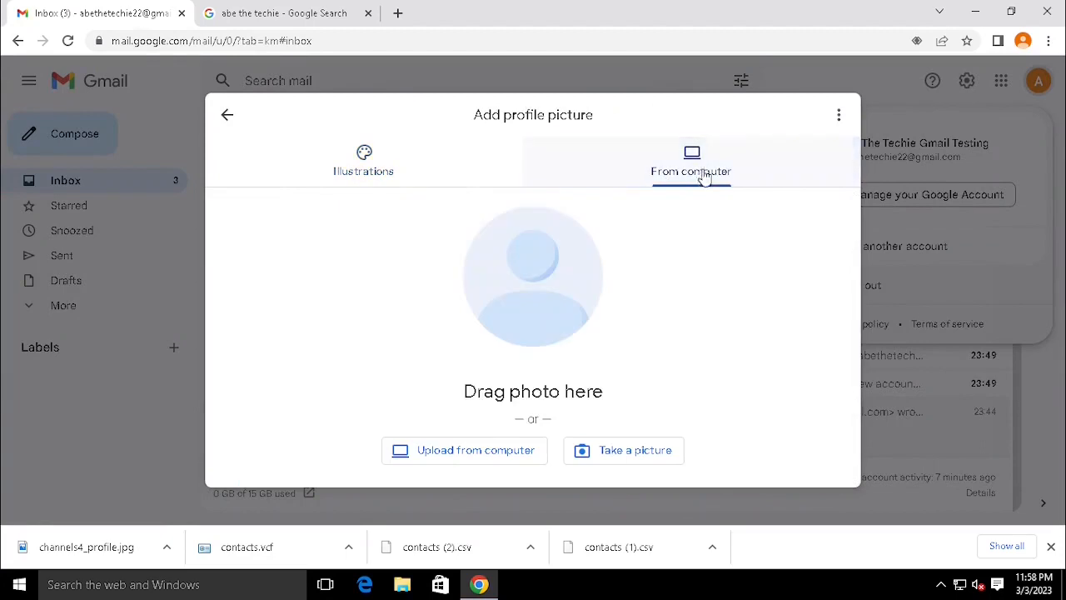
left_click(496, 458)
left_click(65, 111)
left_click(192, 192)
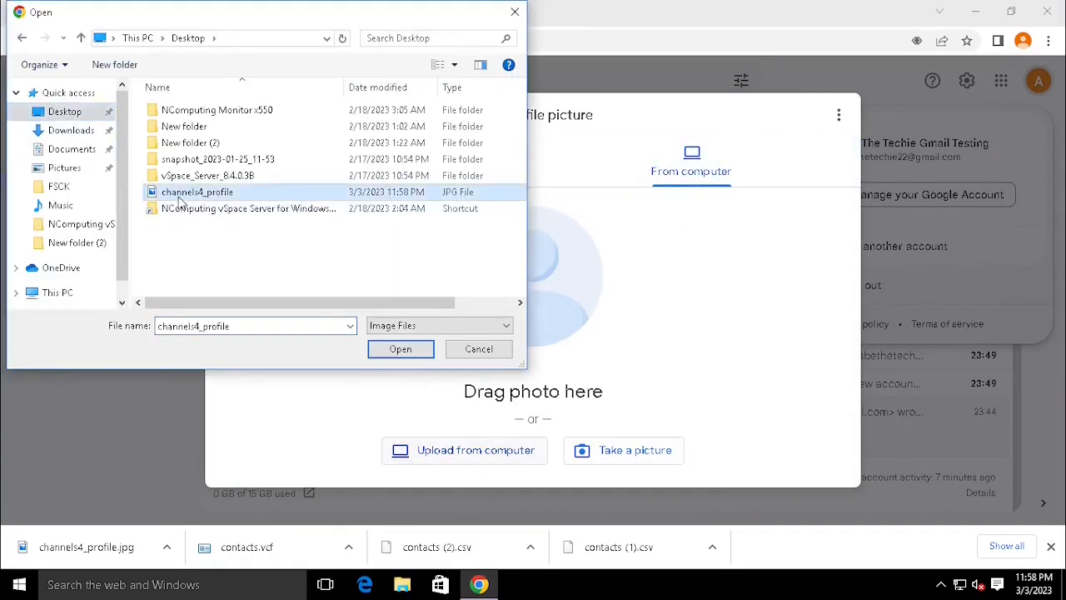
double_click(179, 203)
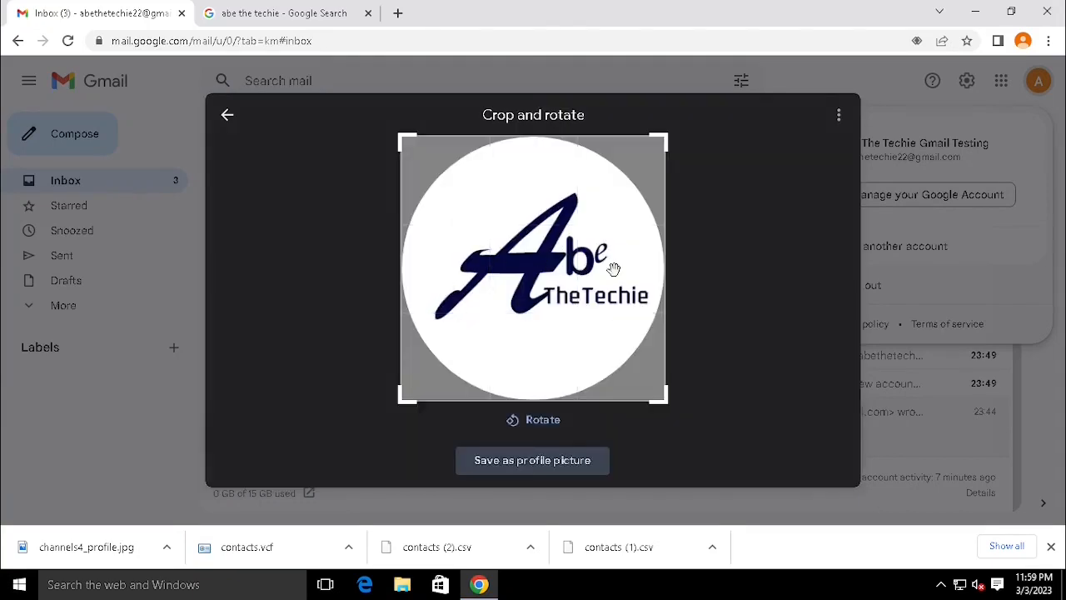
- Crop tightly around the logo, save it as the profile picture, and confirm it shows
left_click_drag(666, 301, 642, 300)
left_click_drag(555, 286, 500, 265)
left_click(513, 467)
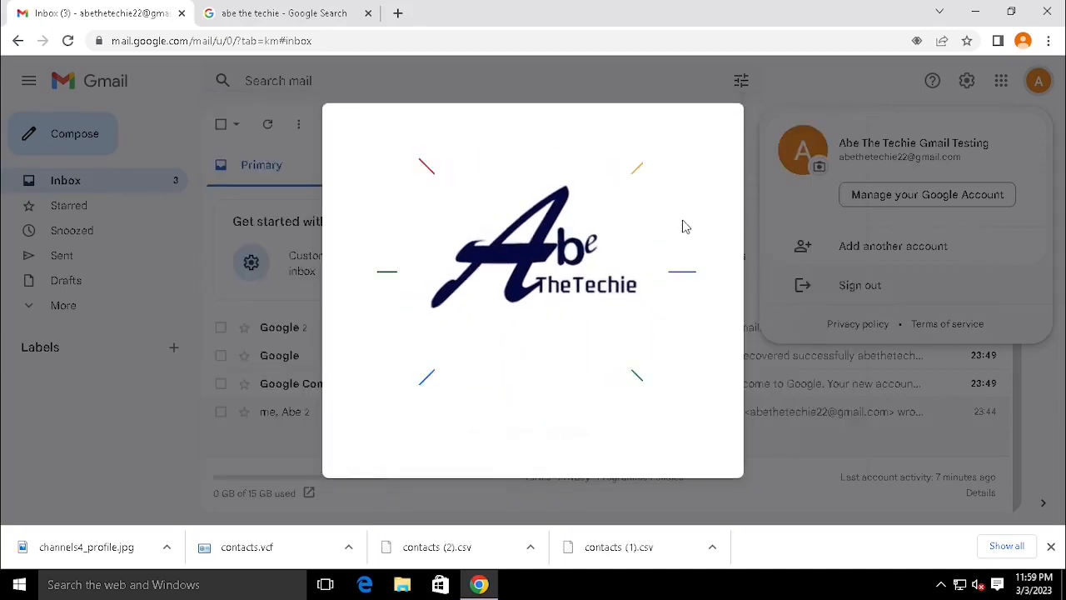
scroll(542, 483, "down", 1)
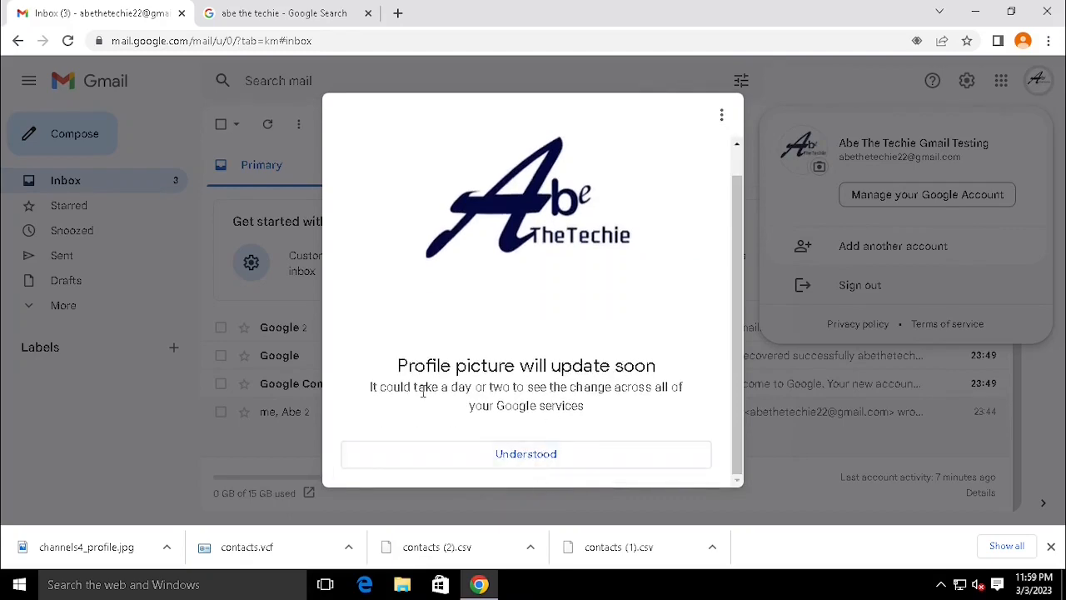
left_click_drag(429, 390, 626, 416)
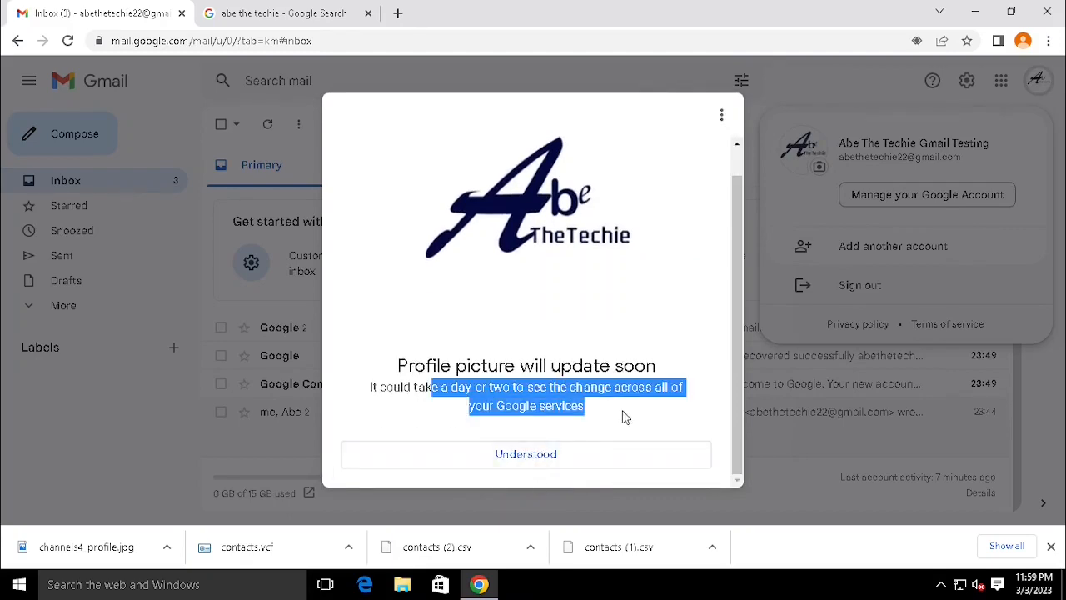
left_click(530, 460)
left_click(686, 130)
left_click(1035, 82)
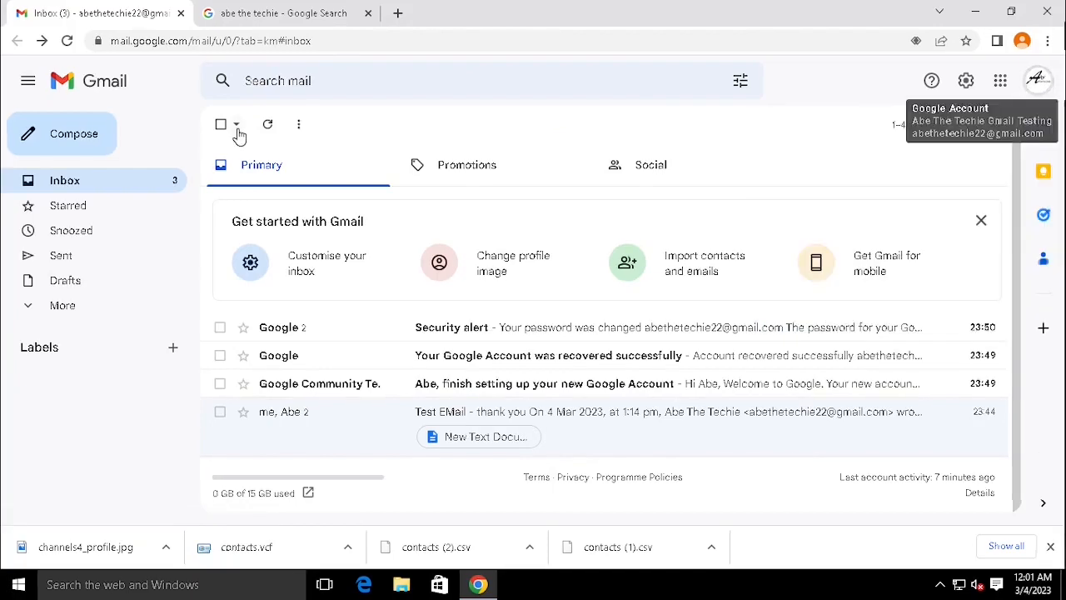
- Select all four inbox conversations and move them to the Bin
left_click(236, 125)
left_click(254, 152)
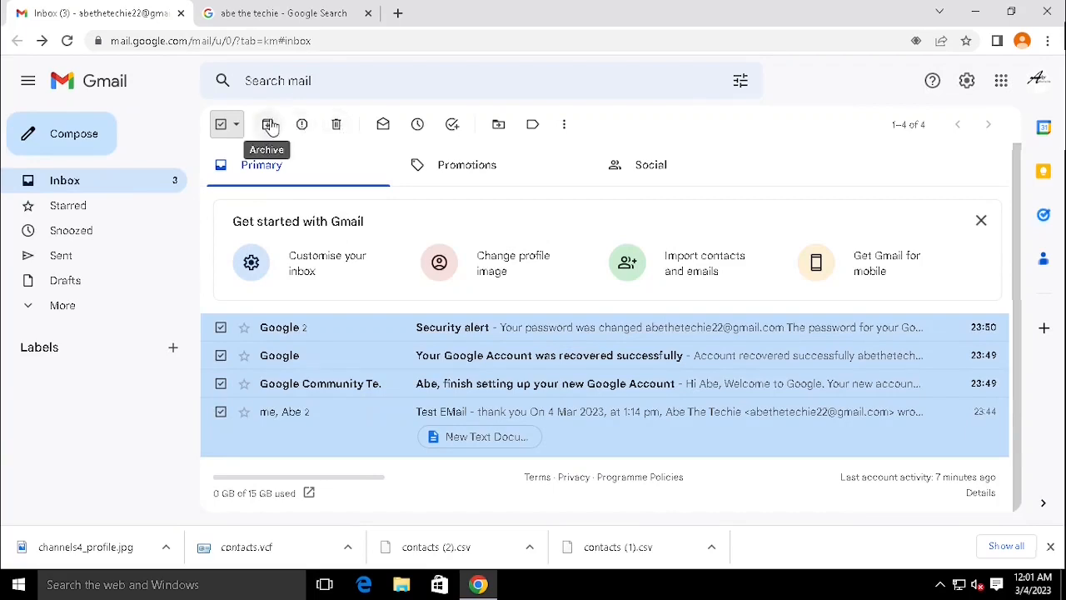
left_click(339, 125)
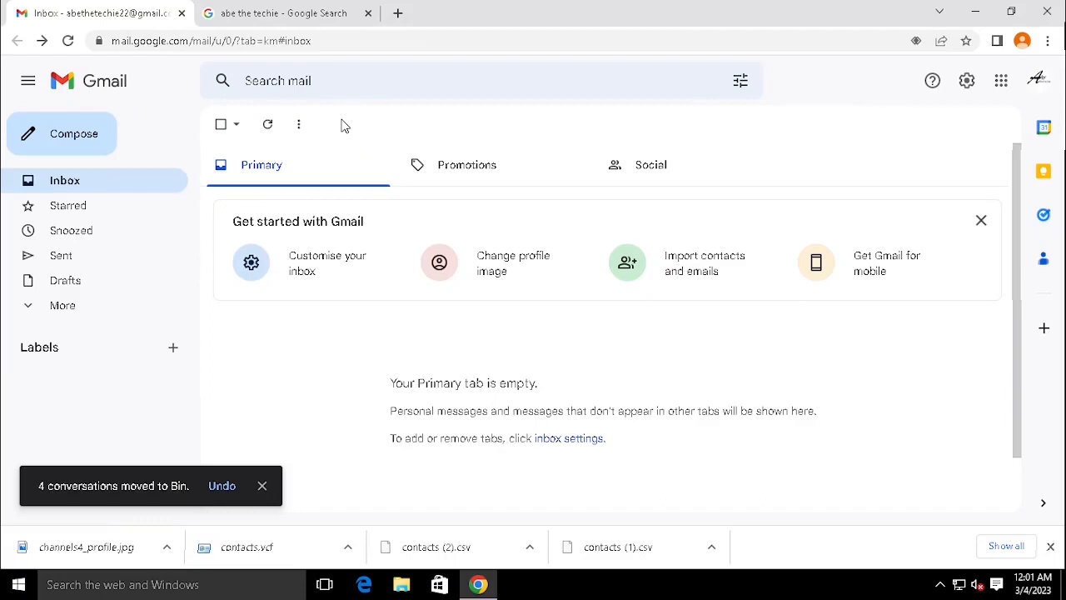
- Open the Bin, empty all four conversations permanently after confirming, and return to Inbox
left_click(60, 280)
left_click(52, 306)
scroll(53, 308, "down", 2)
left_click(50, 349)
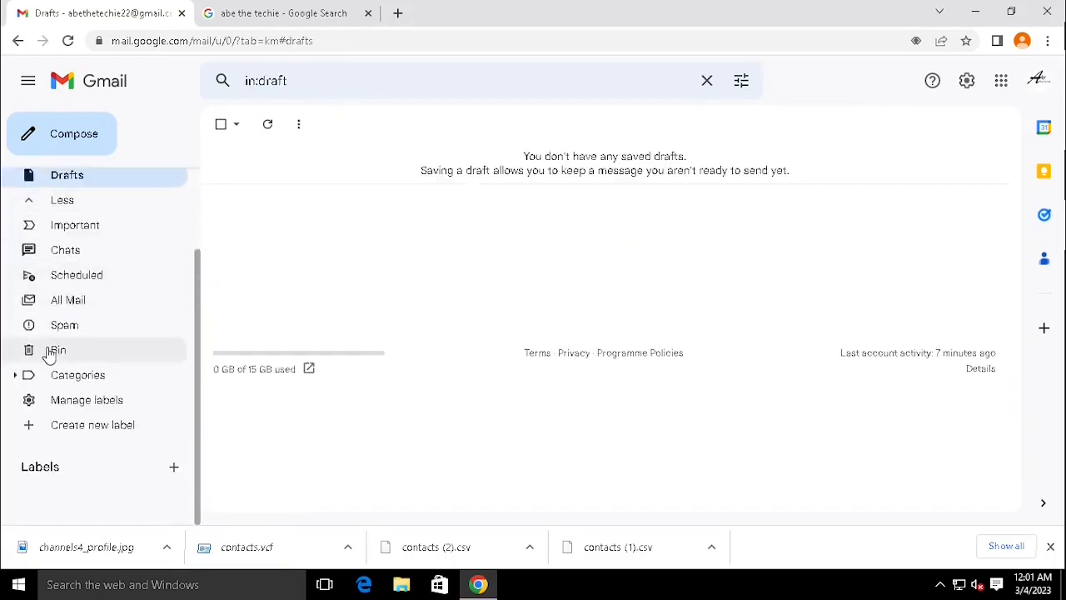
left_click(221, 165)
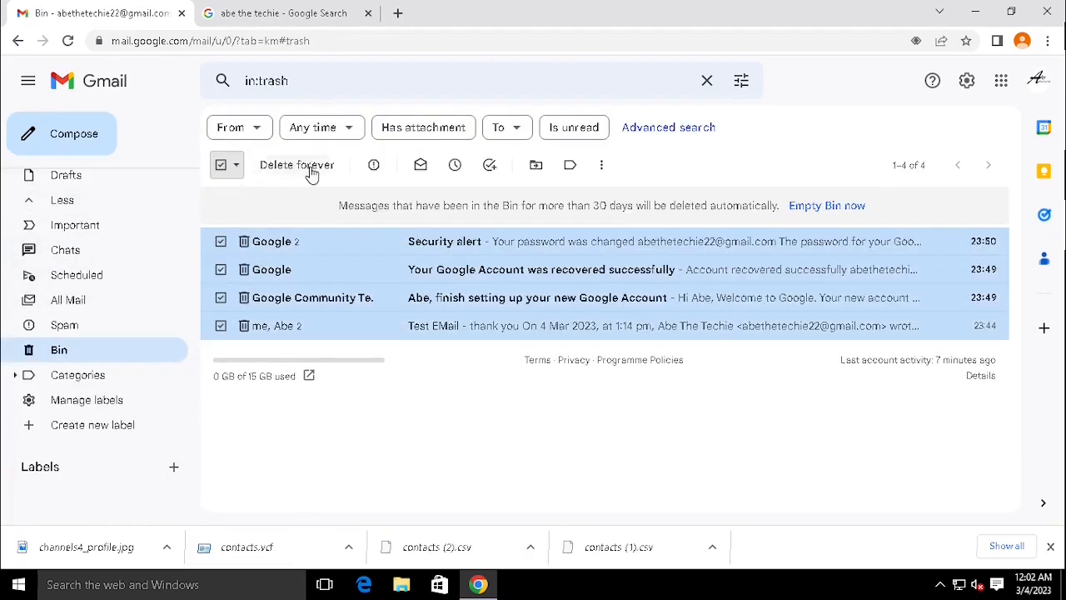
left_click(843, 206)
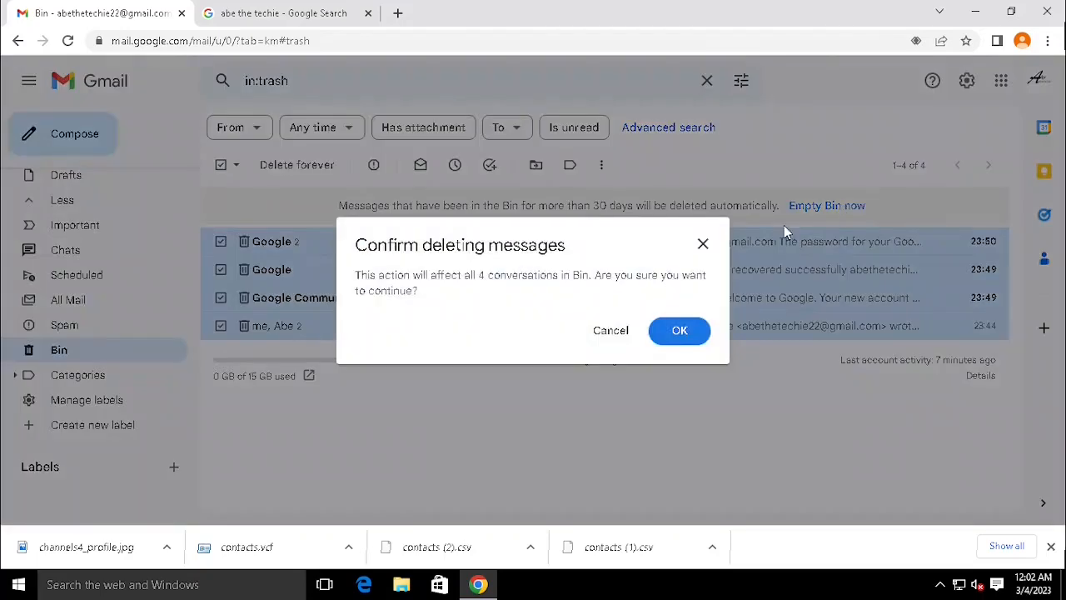
left_click(690, 336)
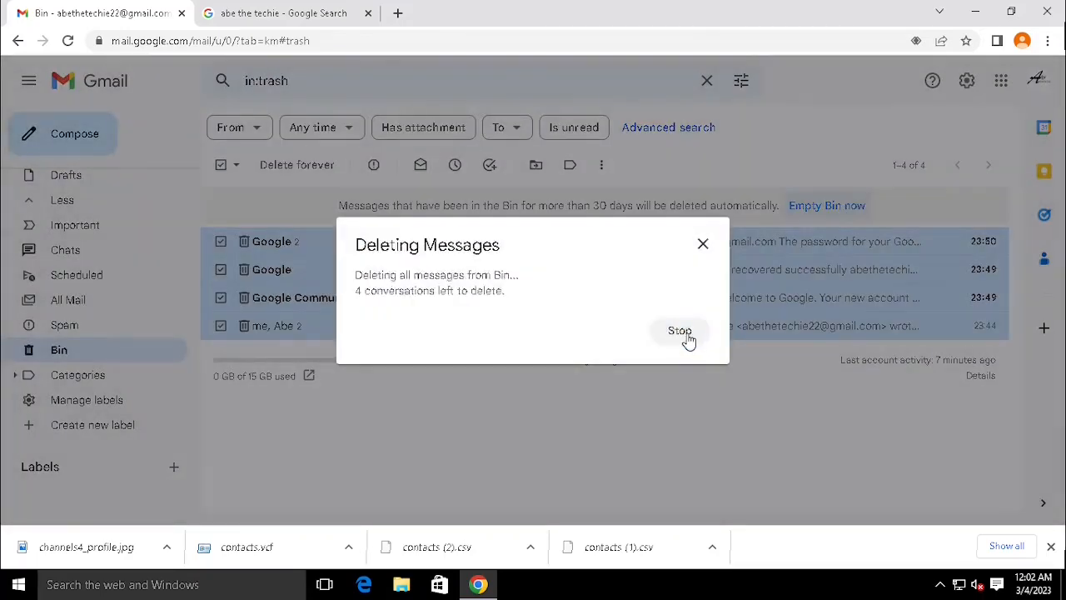
scroll(139, 234, "up", 3)
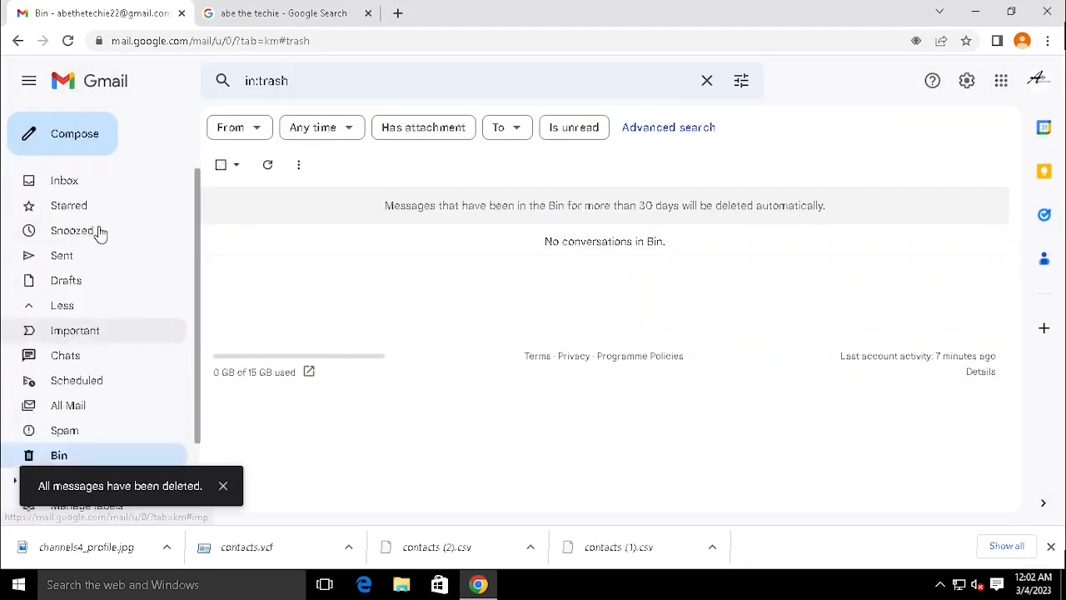
left_click(89, 181)
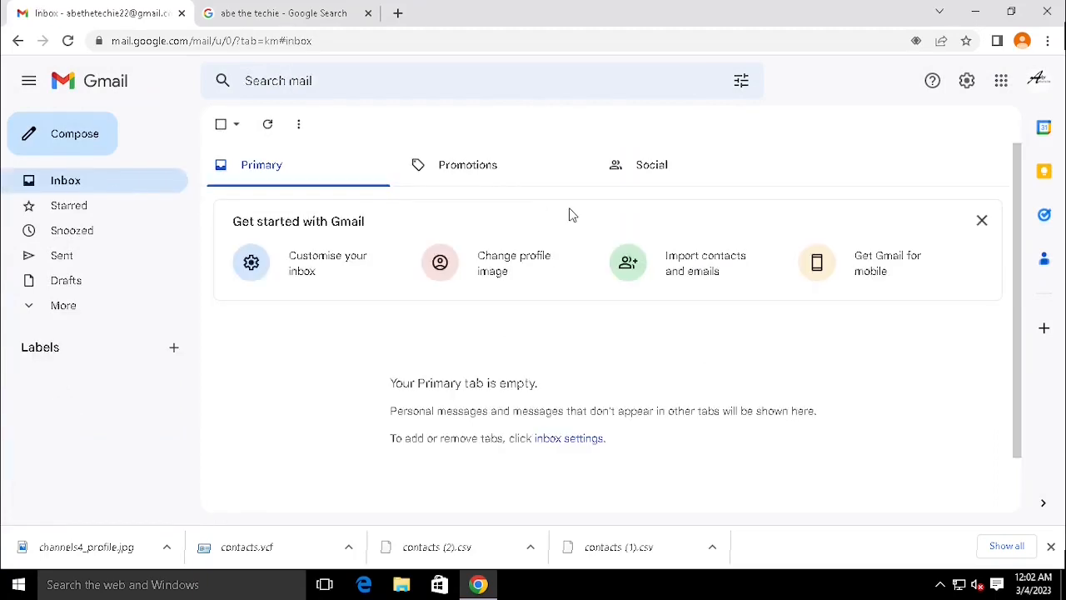
- Open Gmail's full settings from the quick settings panel
left_click(966, 80)
left_click(72, 143)
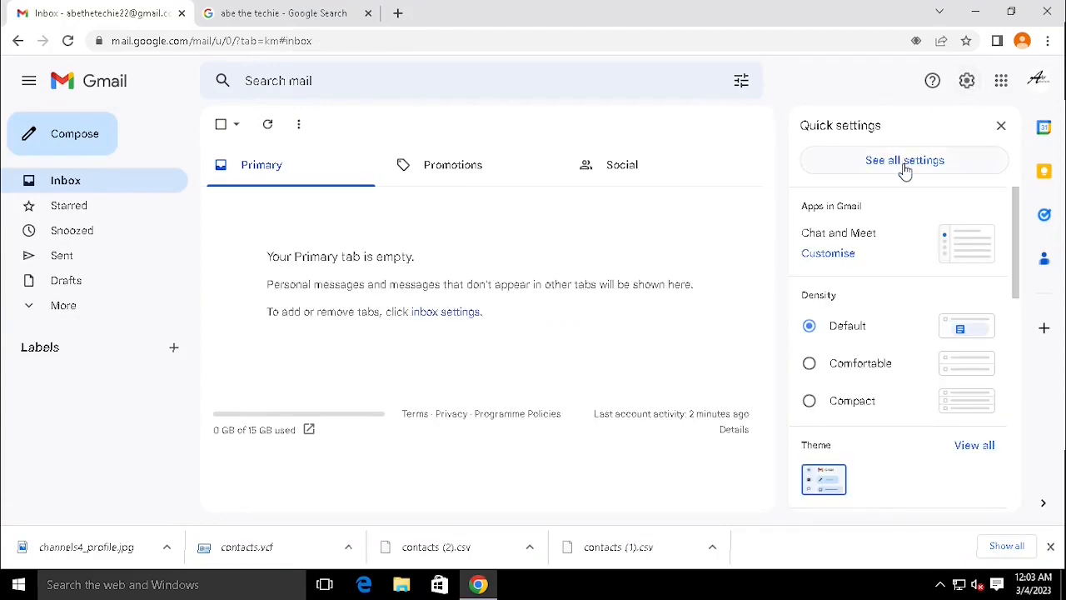
scroll(888, 334, "down", 1)
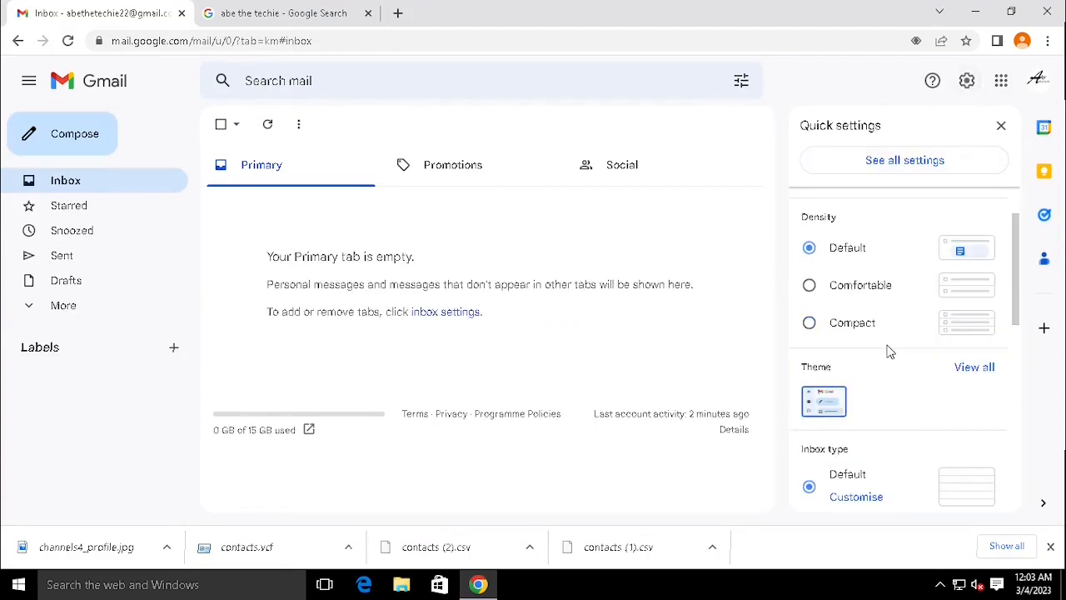
left_click(916, 162)
- In the Signature section, create a new signature named My test Signature
scroll(336, 234, "down", 10)
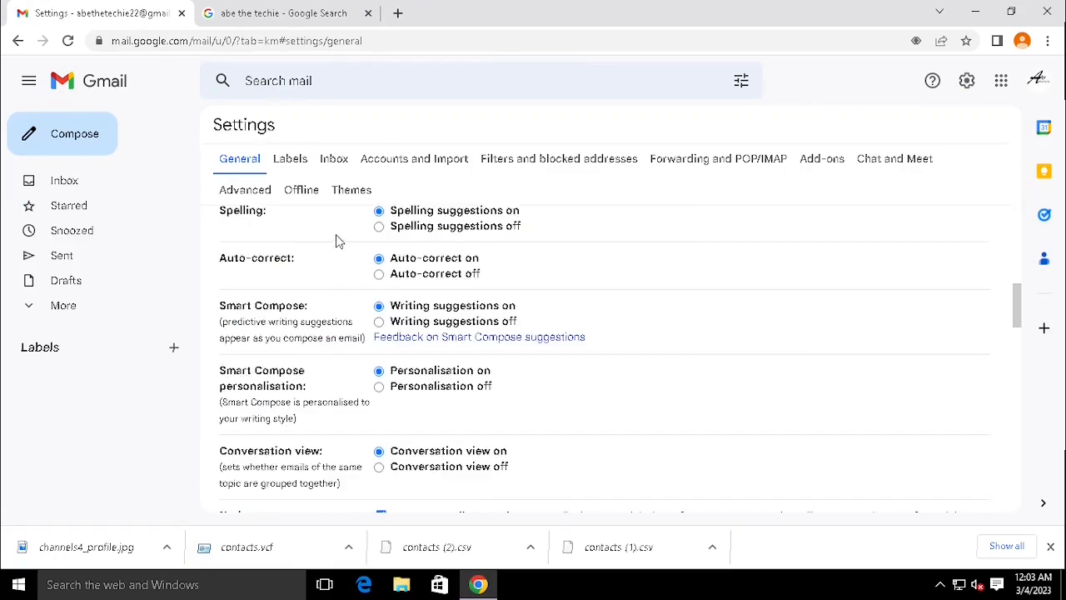
scroll(336, 237, "down", 6)
left_click_drag(223, 308, 423, 301)
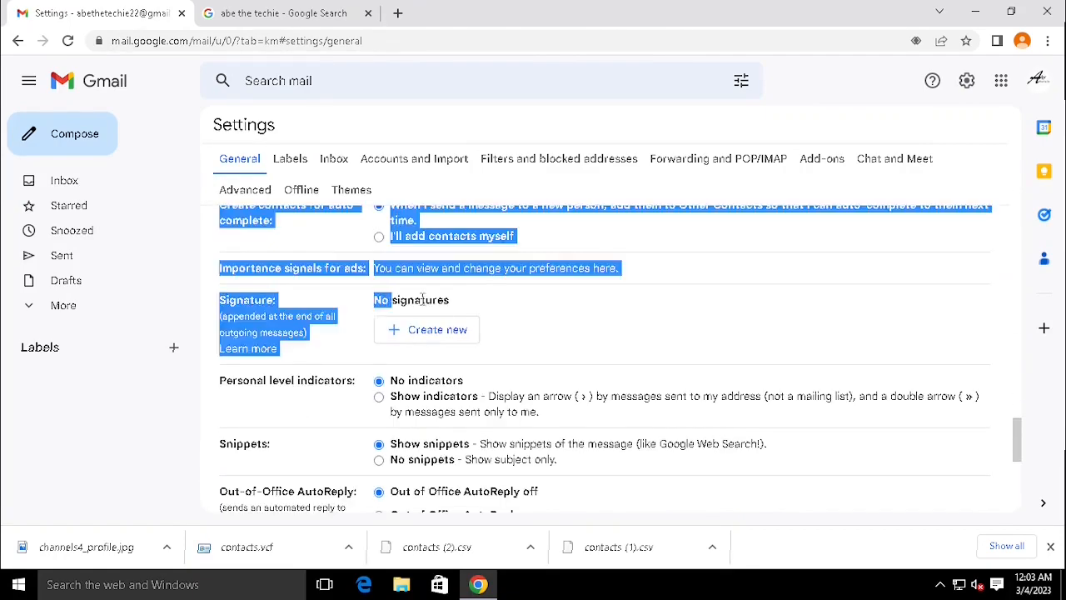
left_click(243, 307)
left_click(437, 333)
type("My test Signature")
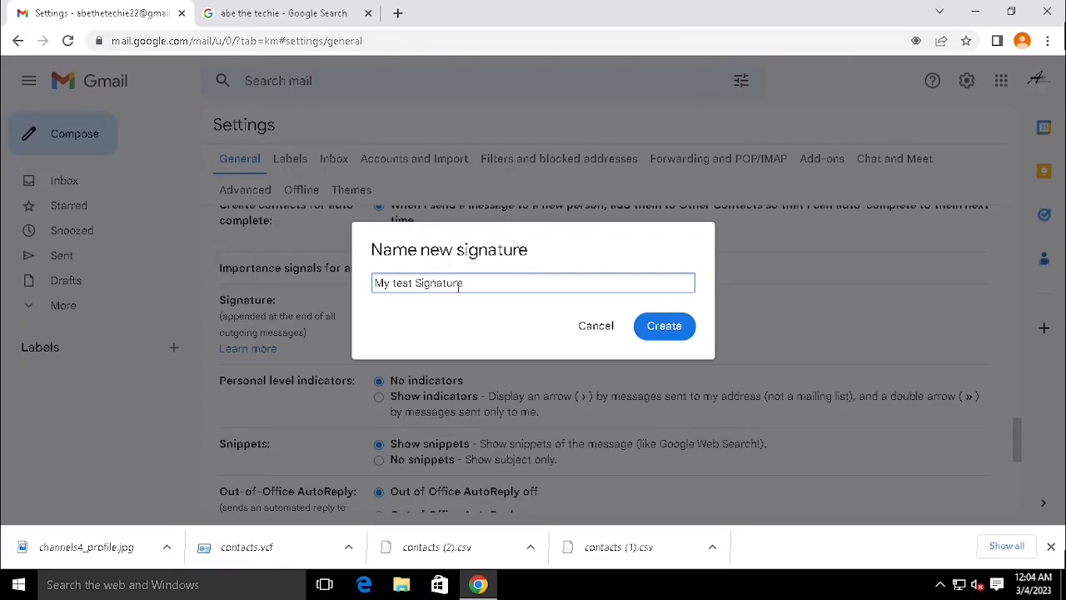
left_click(665, 328)
scroll(456, 363, "down", 1)
scroll(630, 310, "up", 2)
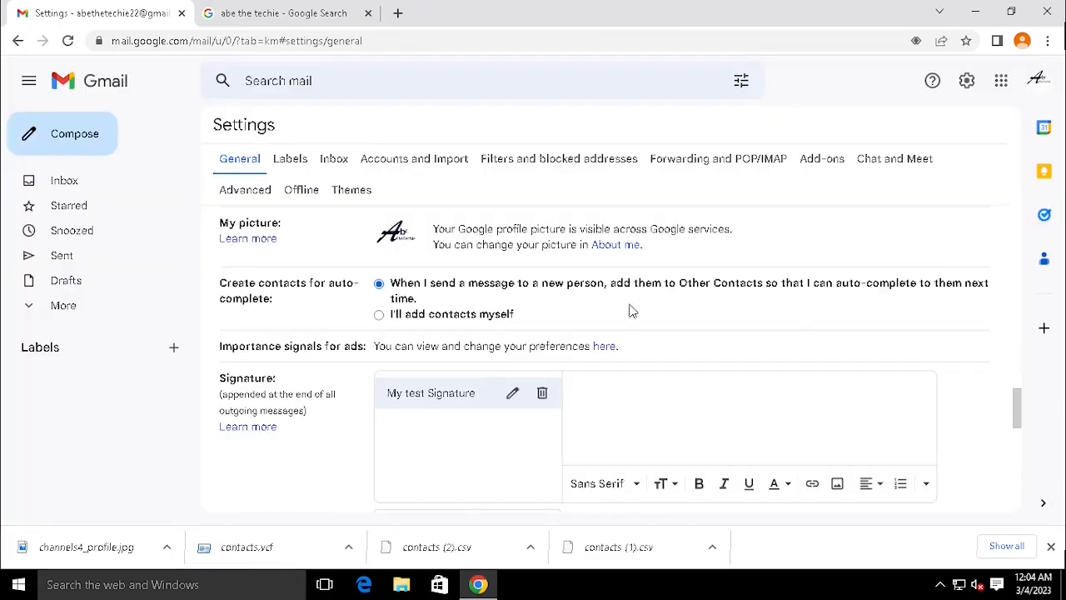
- Fix the misspelt word to 'Regards' and upload the logo image at medium size
scroll(615, 351, "down", 1)
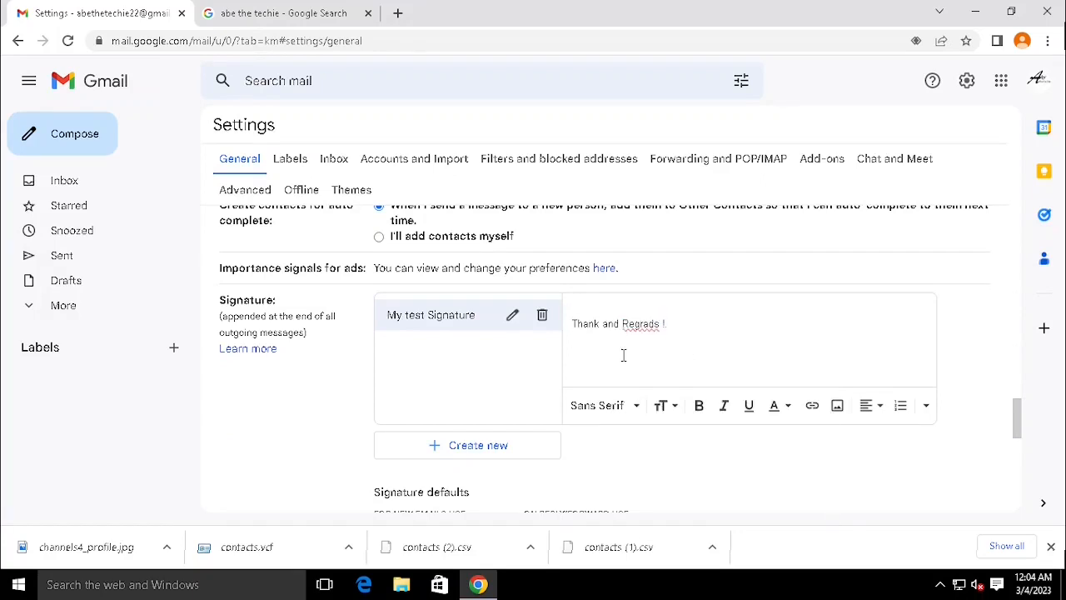
left_click_drag(623, 355, 621, 324)
type("R")
left_click(837, 405)
left_click(456, 153)
left_click(555, 338)
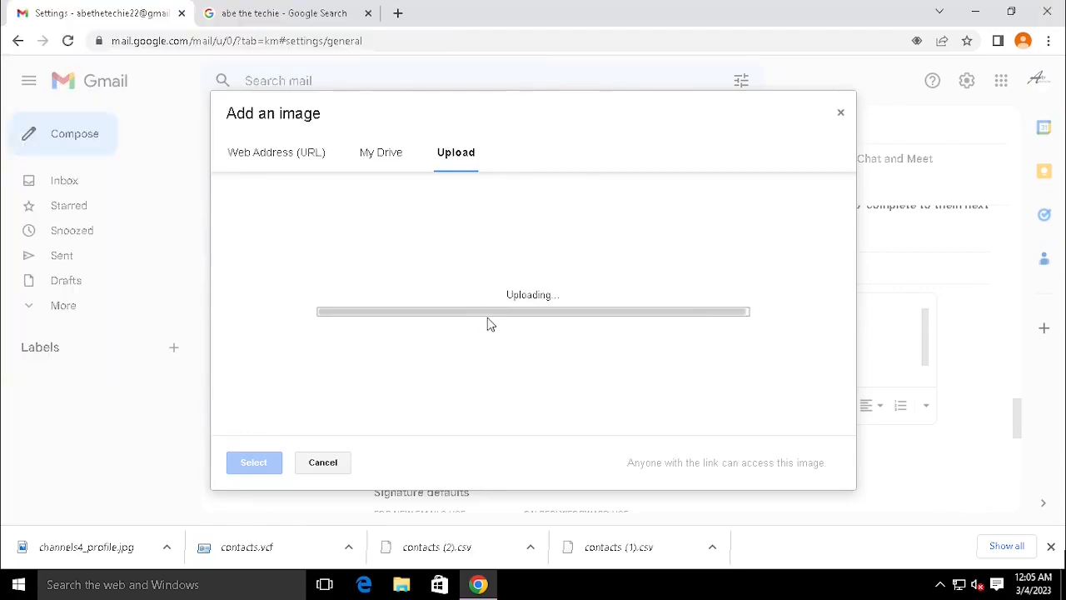
left_click(639, 399)
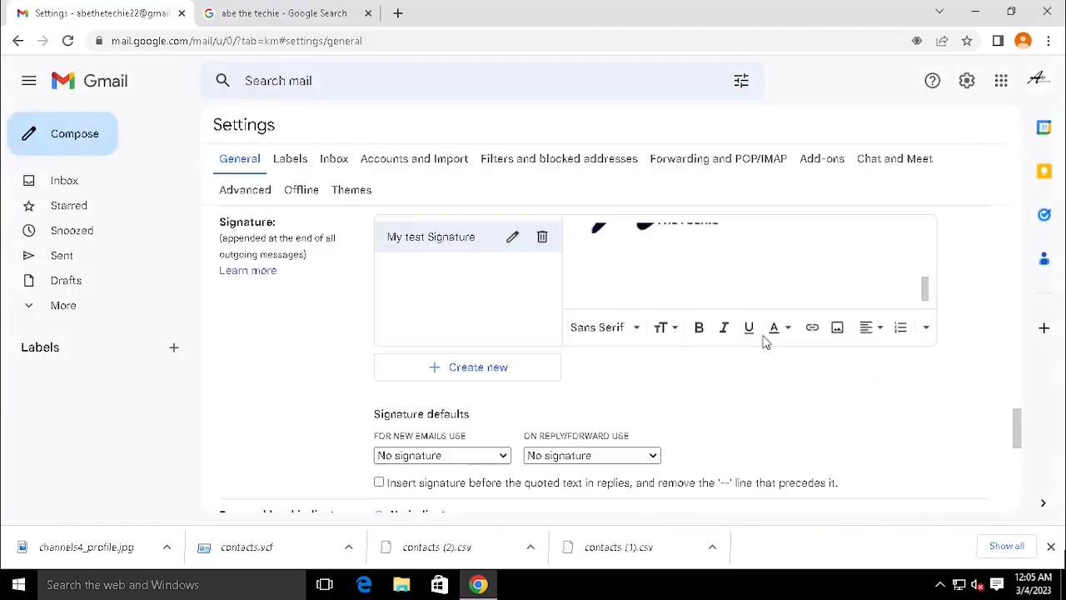
- Make the Thank and Regards line larger and bold
scroll(678, 380, "up", 4)
left_click_drag(669, 384, 573, 384)
left_click(699, 483)
left_click(574, 392)
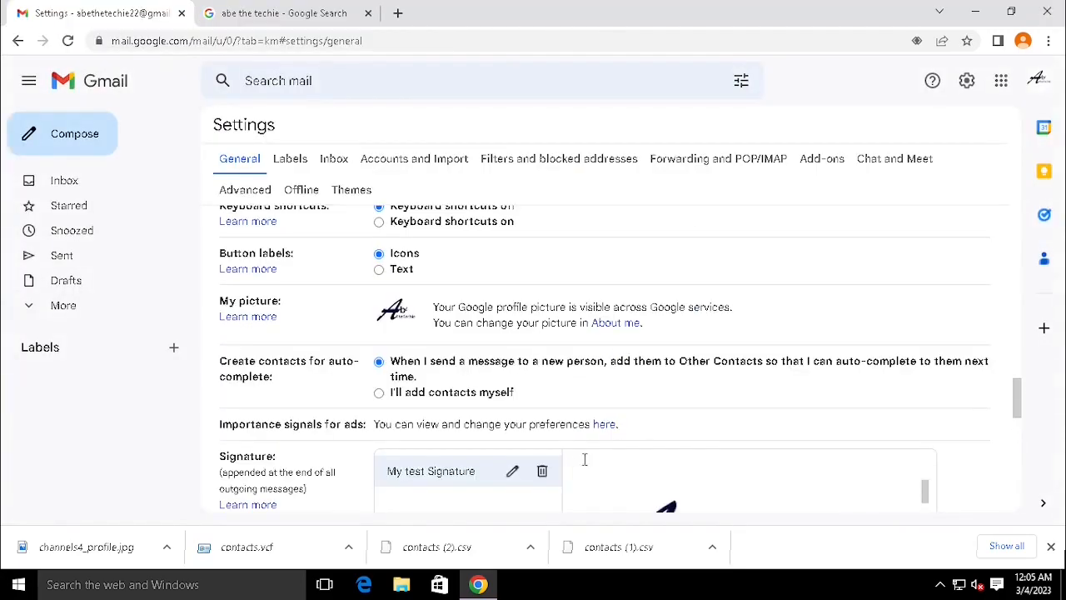
- Make My test Signature the default for new emails and replies/forwards, then save changes
scroll(587, 459, "up", 3)
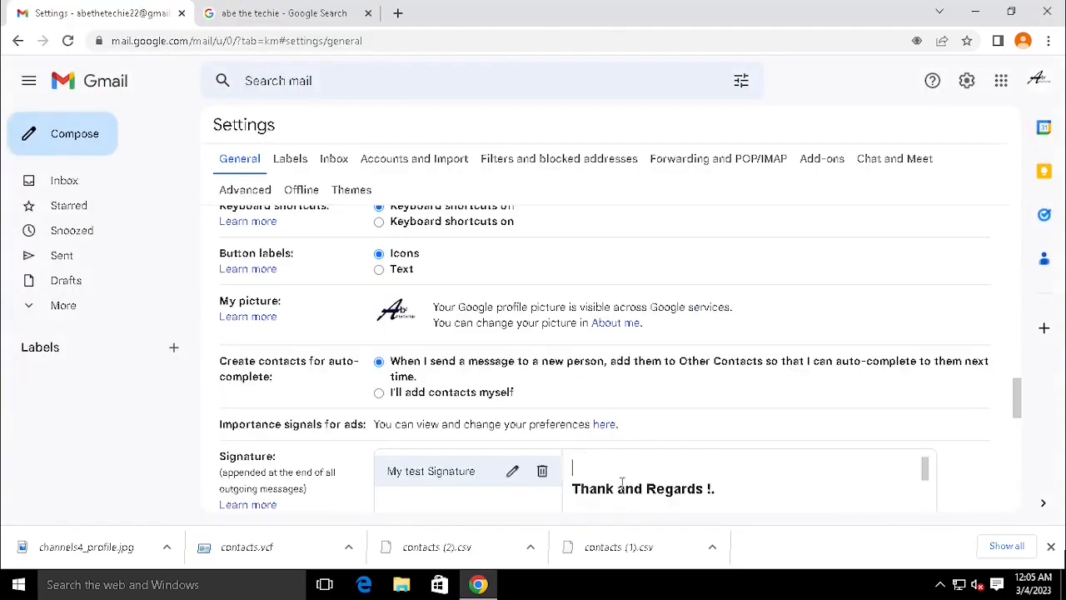
scroll(794, 458, "down", 4)
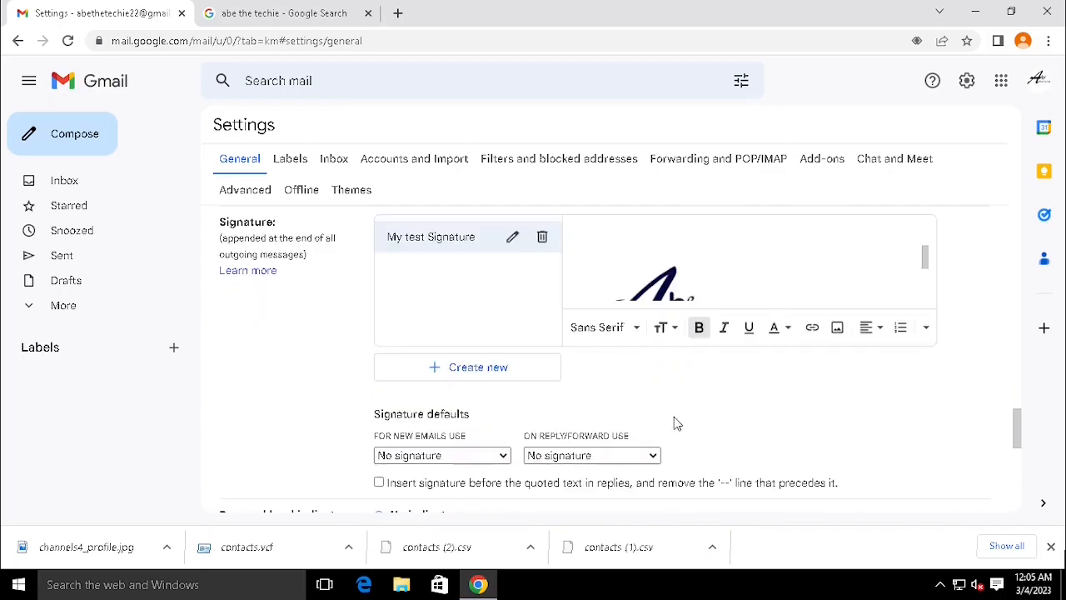
scroll(677, 423, "down", 2)
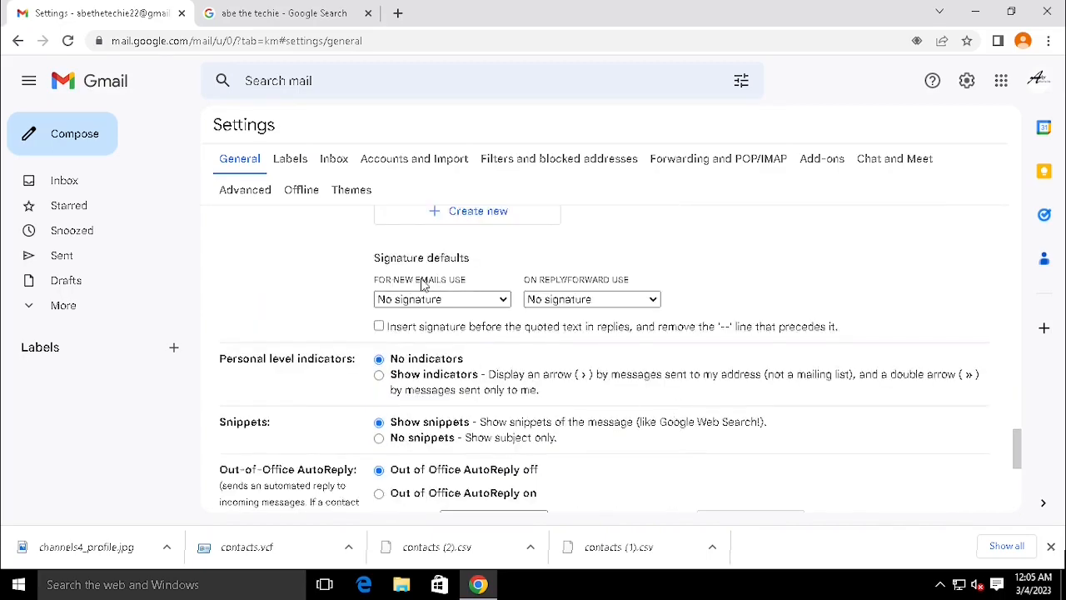
left_click(466, 299)
left_click(429, 331)
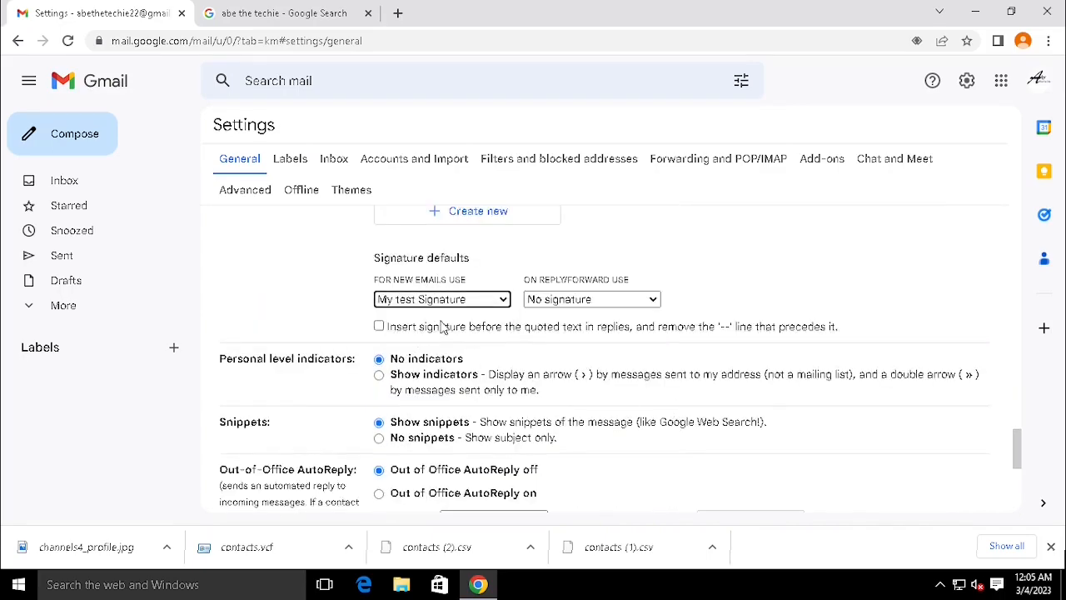
left_click_drag(528, 285, 618, 286)
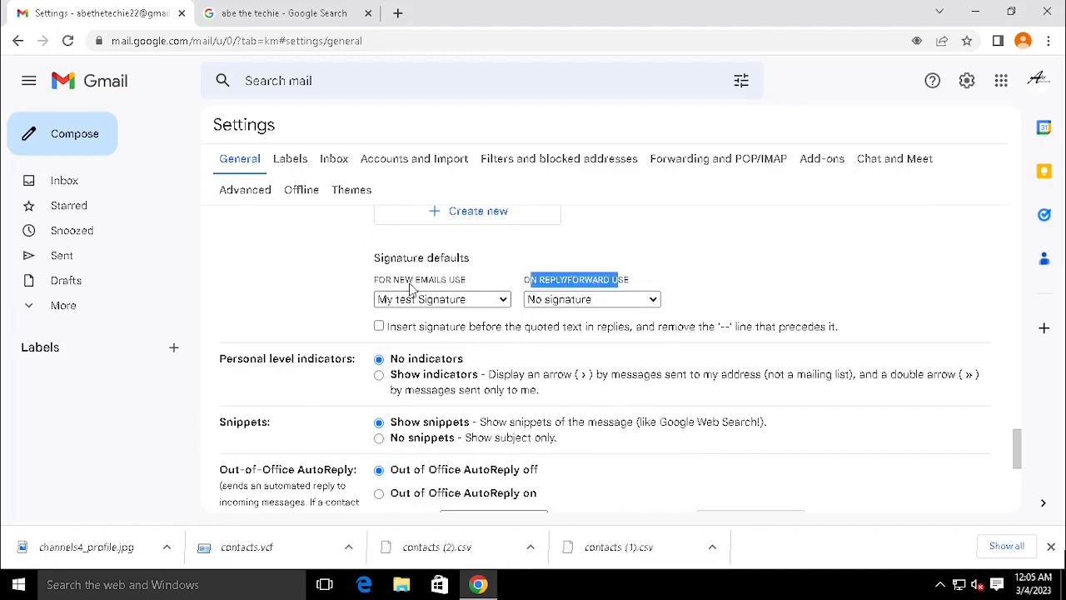
left_click(563, 293)
left_click(557, 330)
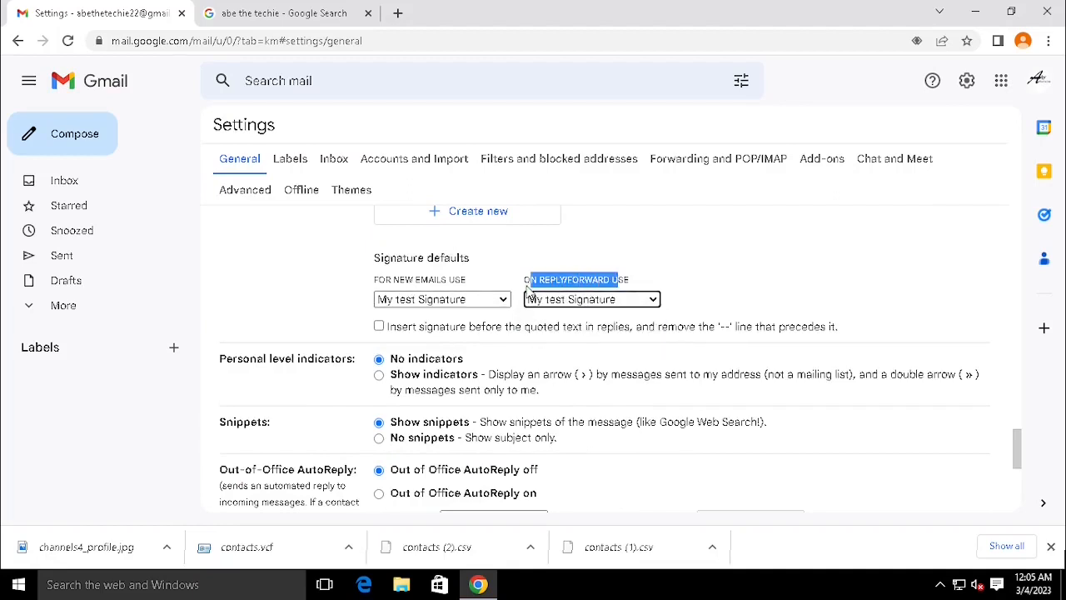
scroll(450, 317, "up", 1)
scroll(500, 375, "down", 10)
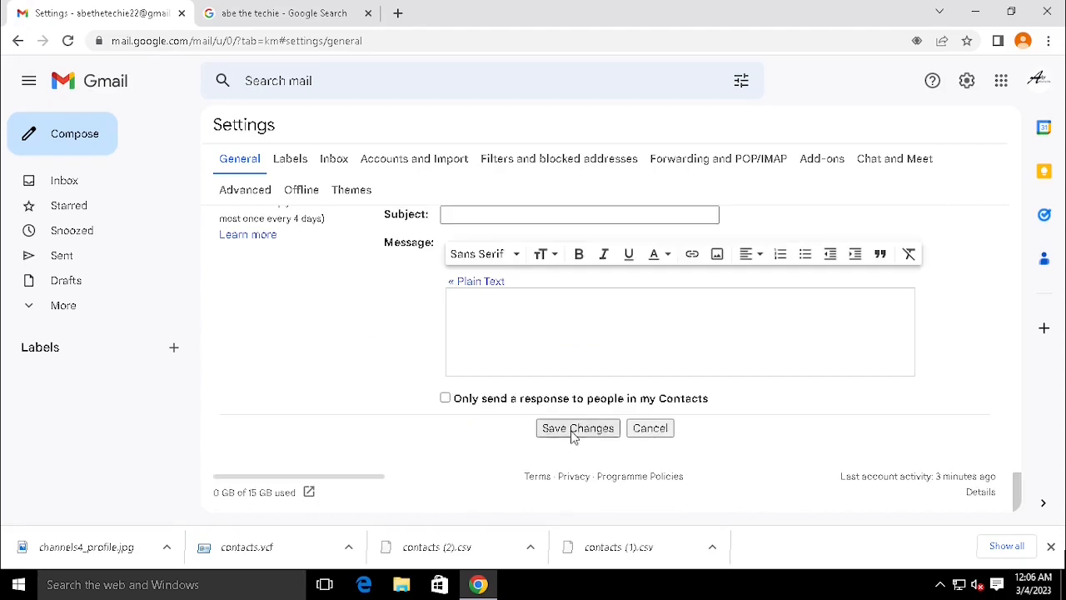
left_click(573, 429)
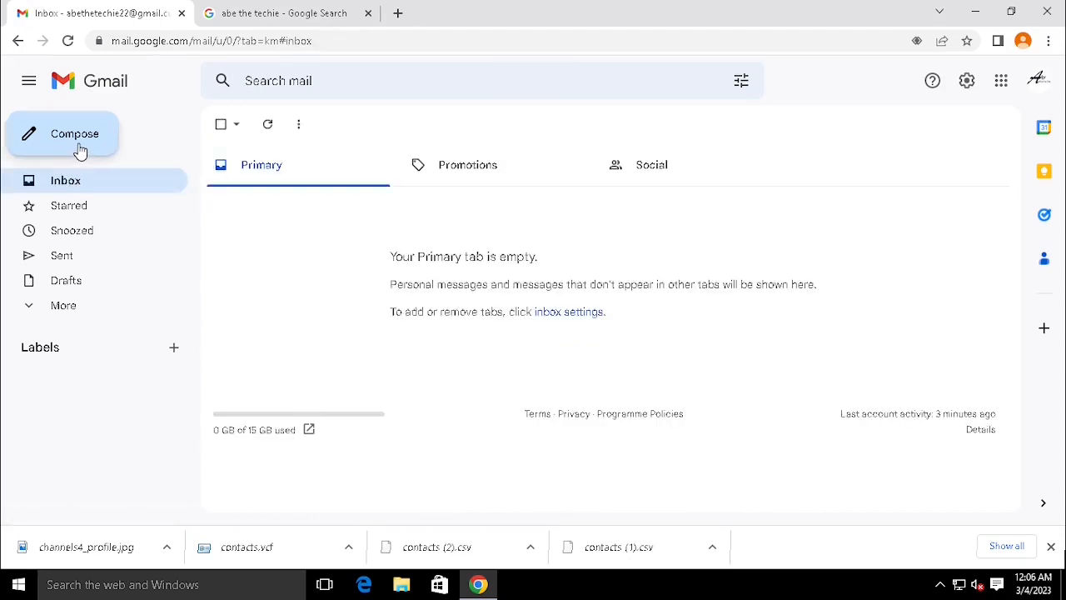
left_click(79, 149)
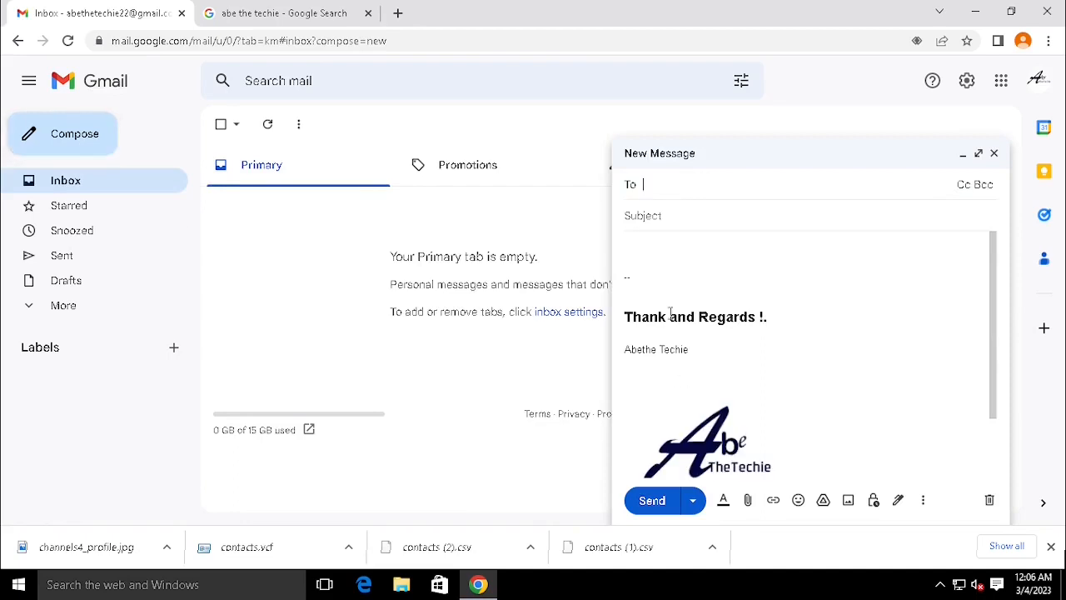
left_click(671, 274)
scroll(699, 316, "down", 1)
scroll(751, 378, "up", 1)
scroll(703, 365, "down", 1)
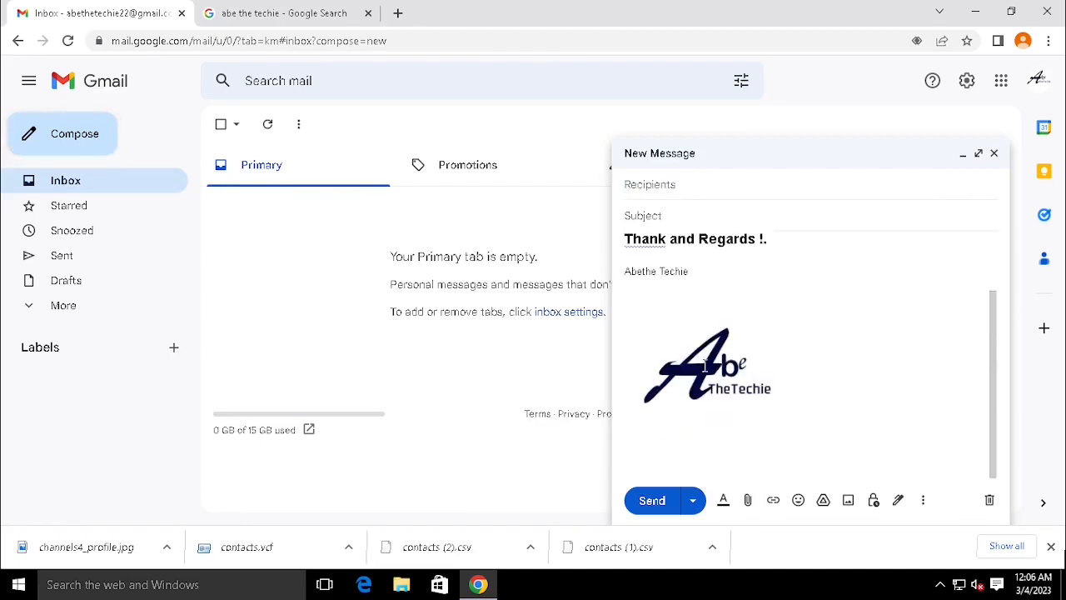
left_click(708, 338)
scroll(757, 363, "up", 1)
scroll(756, 358, "down", 1)
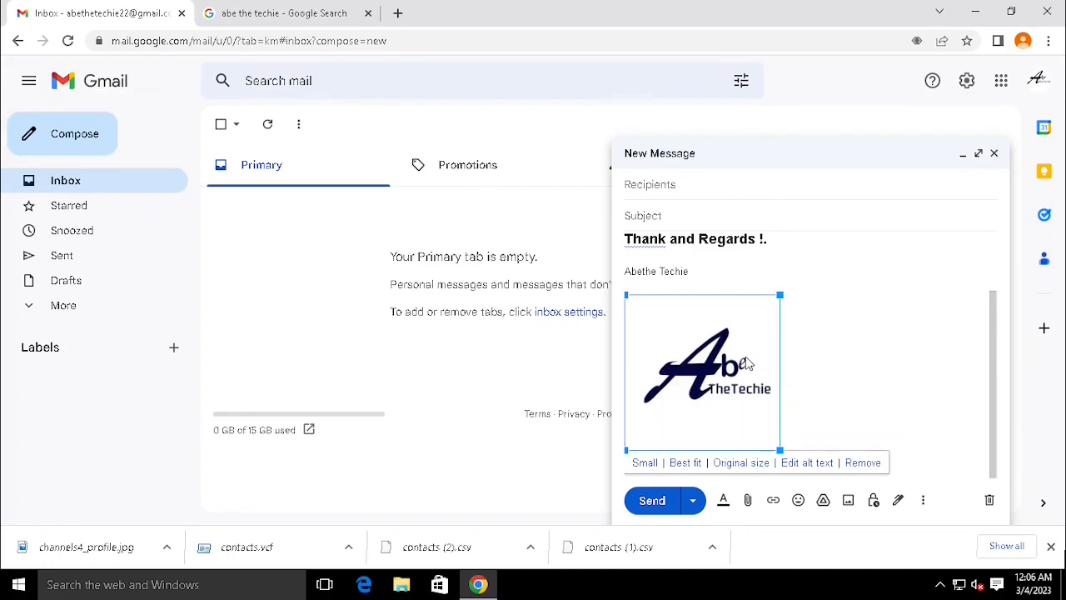
left_click(995, 155)
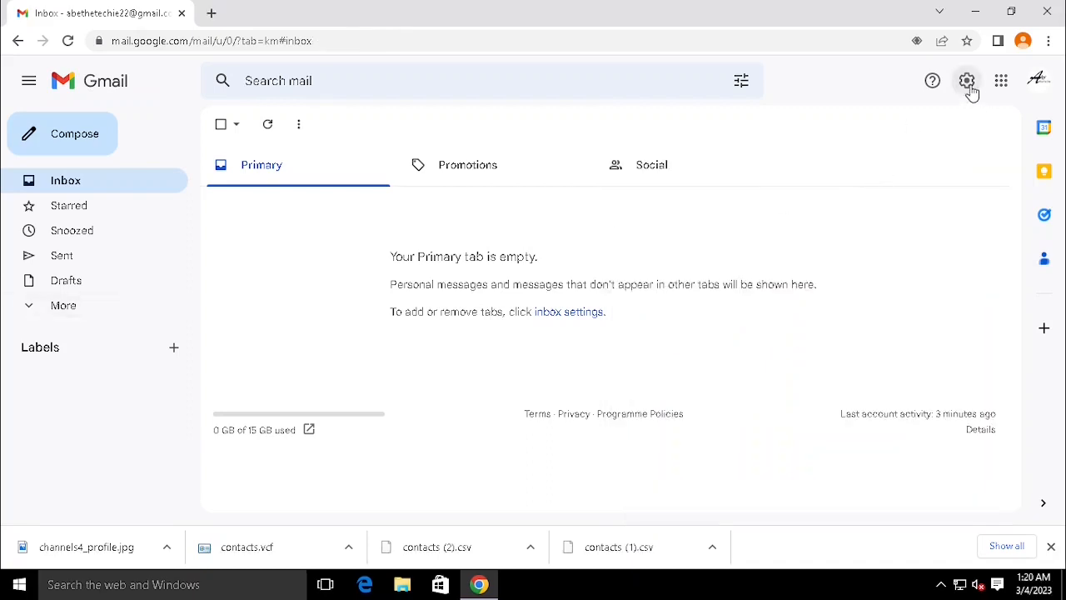
- Open the Google Account from the apps grid and go to Data and privacy
left_click(968, 87)
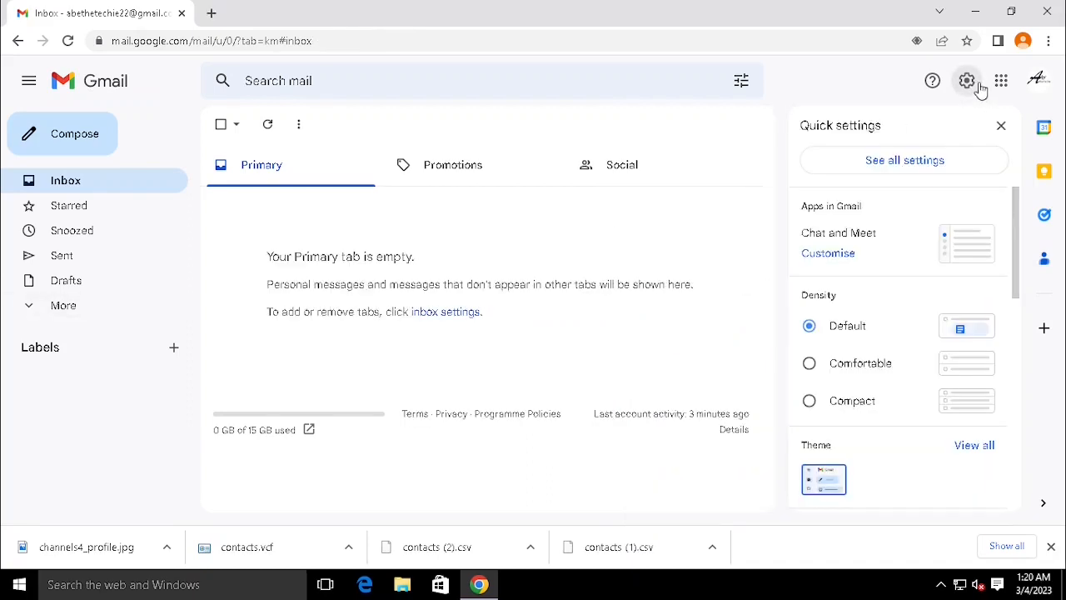
left_click(1002, 87)
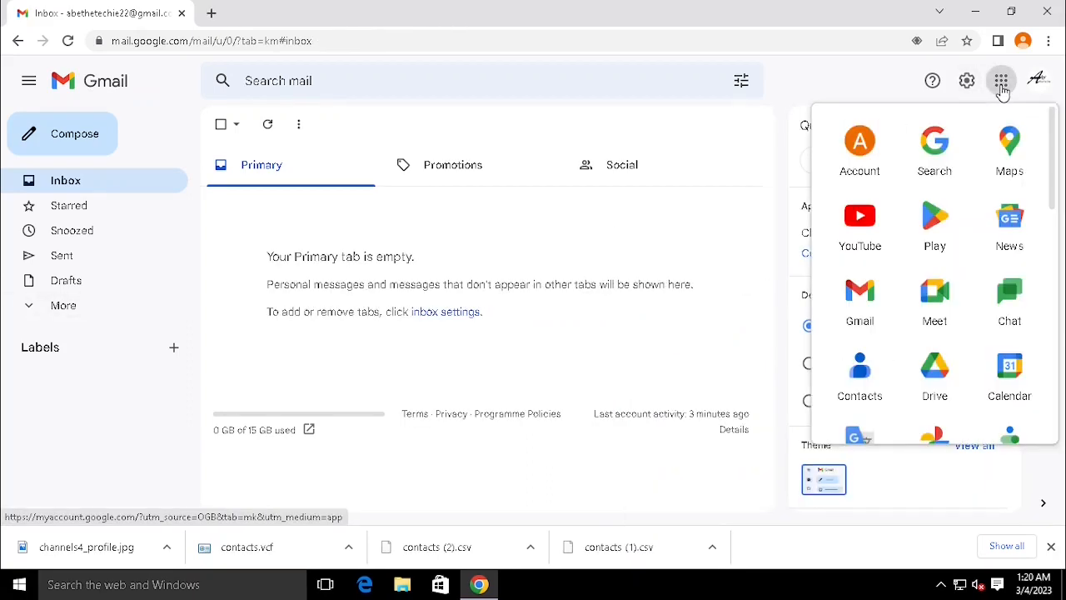
left_click(861, 154)
scroll(95, 231, "down", 3)
left_click(101, 215)
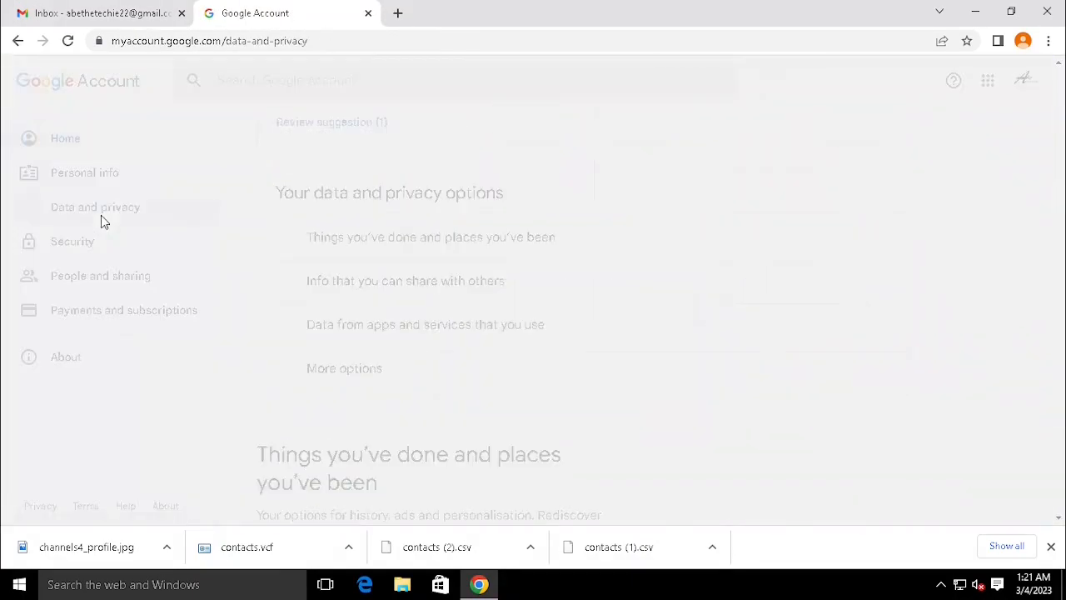
scroll(607, 317, "down", 10)
scroll(607, 317, "up", 1)
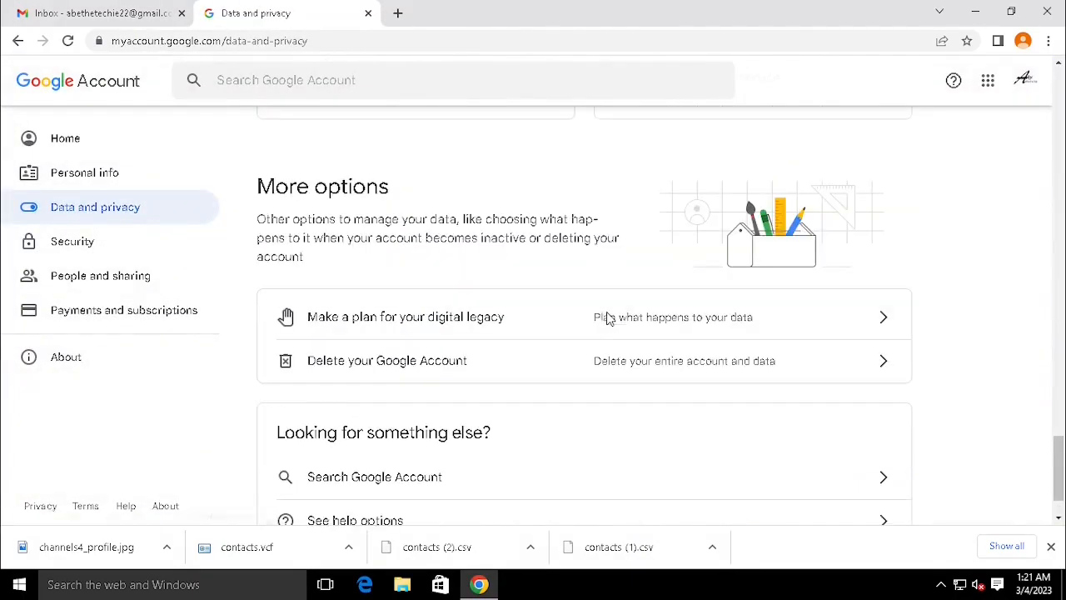
- Start deleting the Google account and verify identity with the account password
left_click(614, 360)
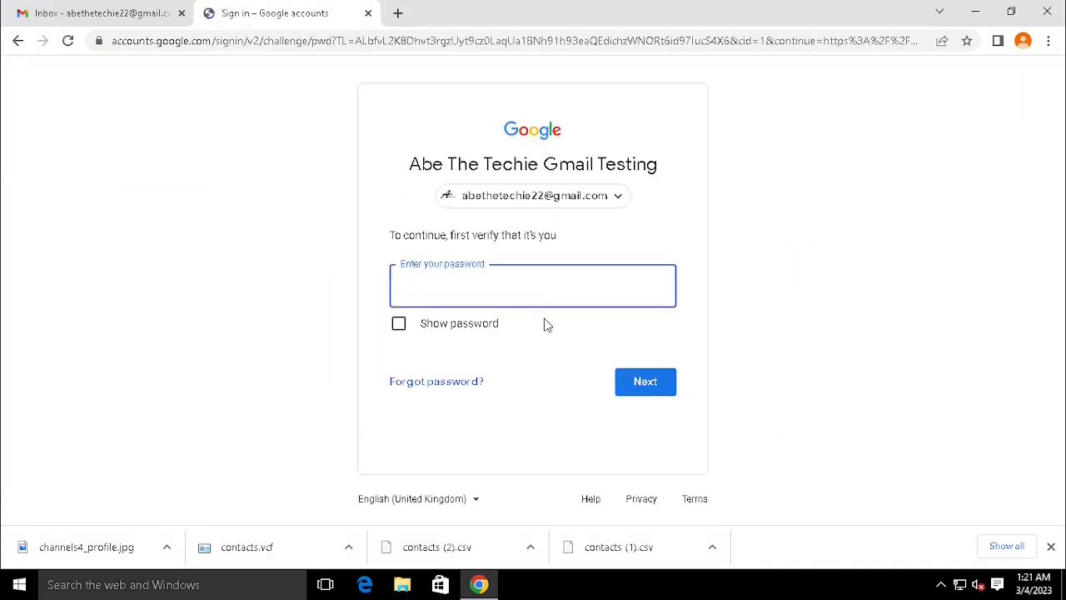
left_click(540, 287)
type("****")
key("Return")
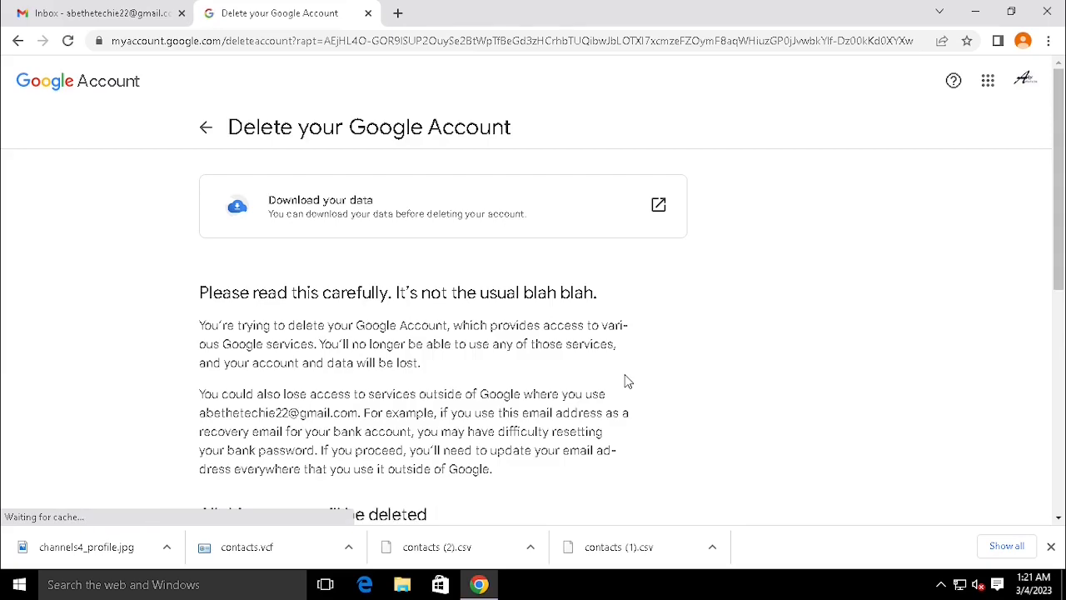
- Tick both confirmation boxes, delete the account, then close that tab and reload Gmail
scroll(620, 379, "down", 6)
scroll(380, 380, "up", 4)
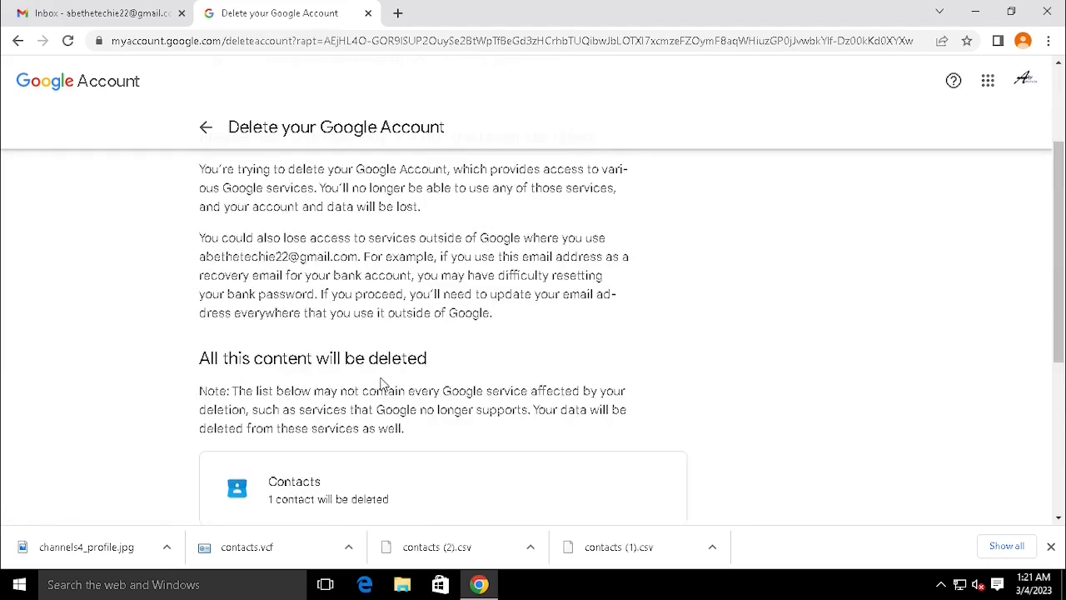
scroll(380, 383, "down", 4)
left_click(205, 312)
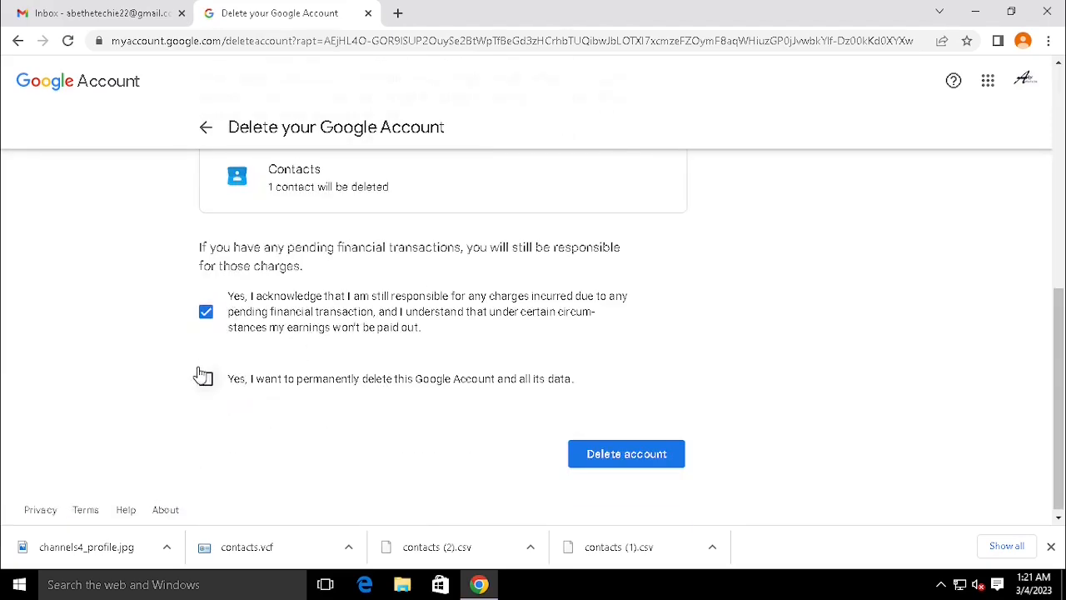
left_click(206, 379)
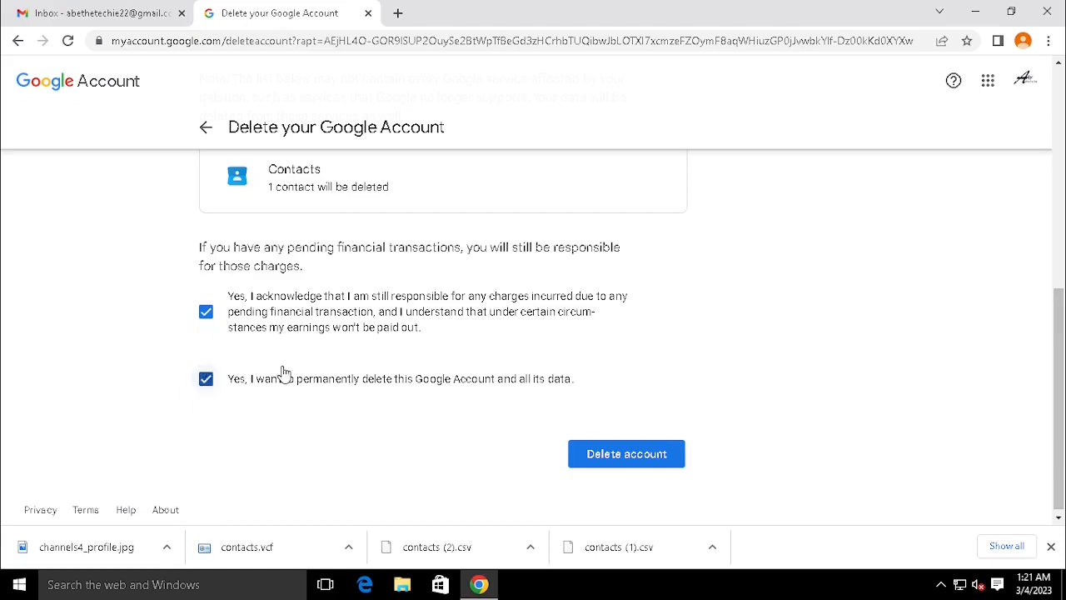
left_click(631, 452)
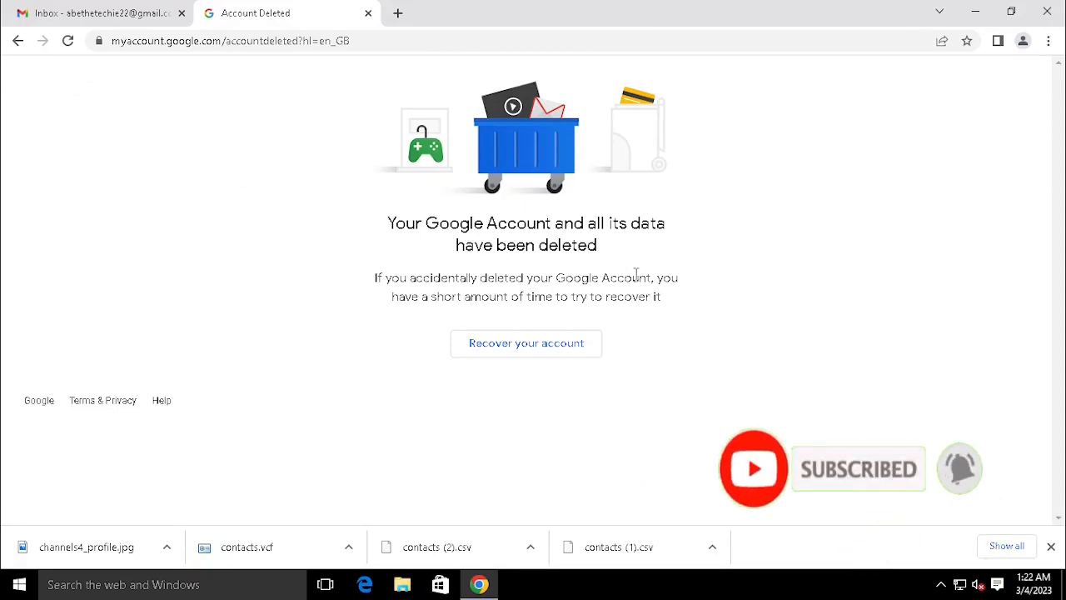
left_click(368, 15)
left_click(68, 41)
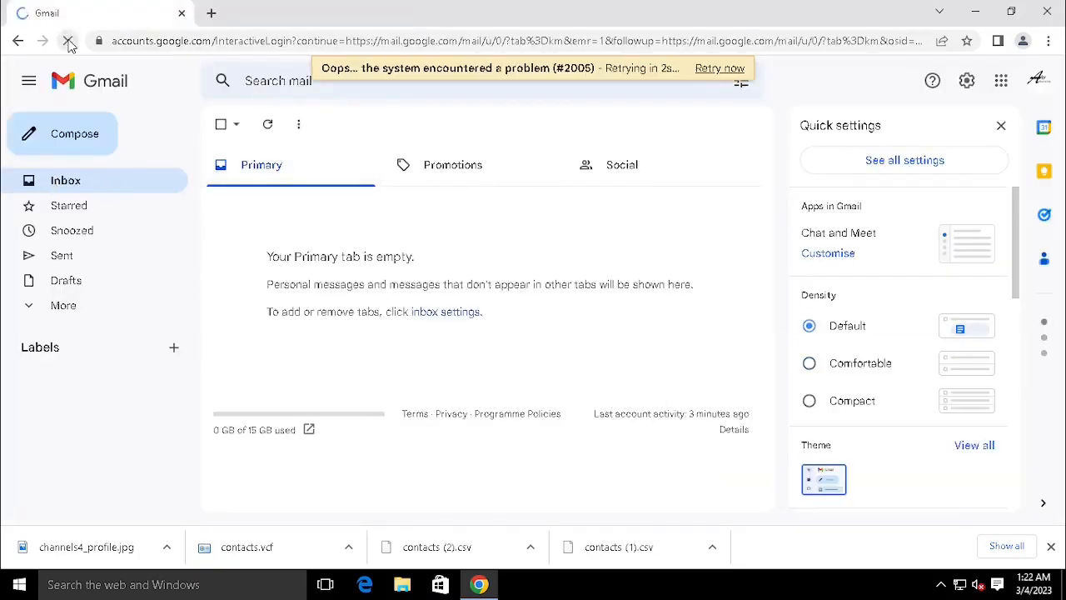